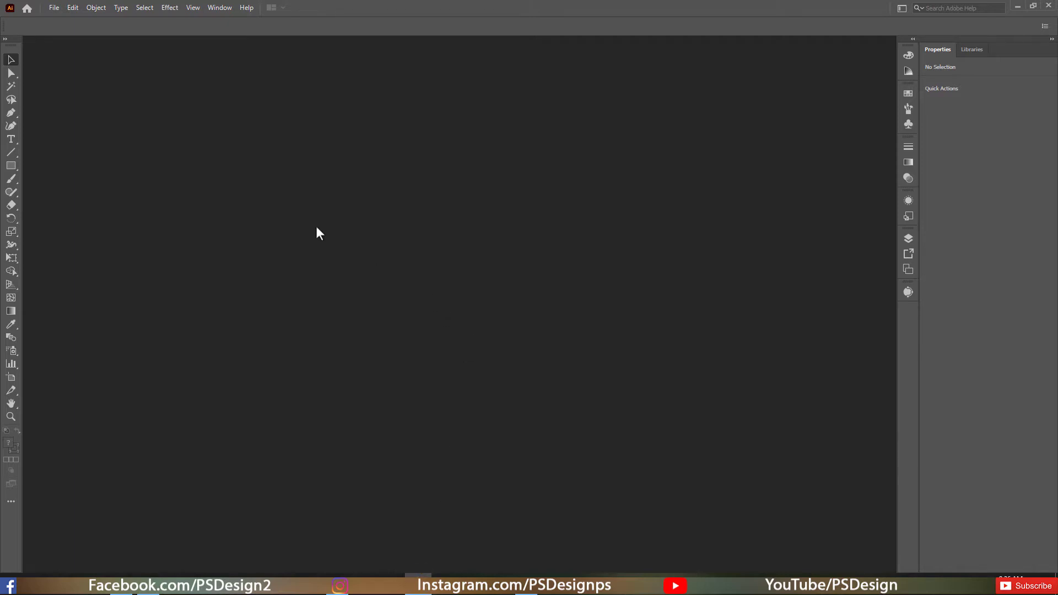
# - Create a new 1920 × 1080 px document from the Web-Large preset
pyautogui.click(54, 7)
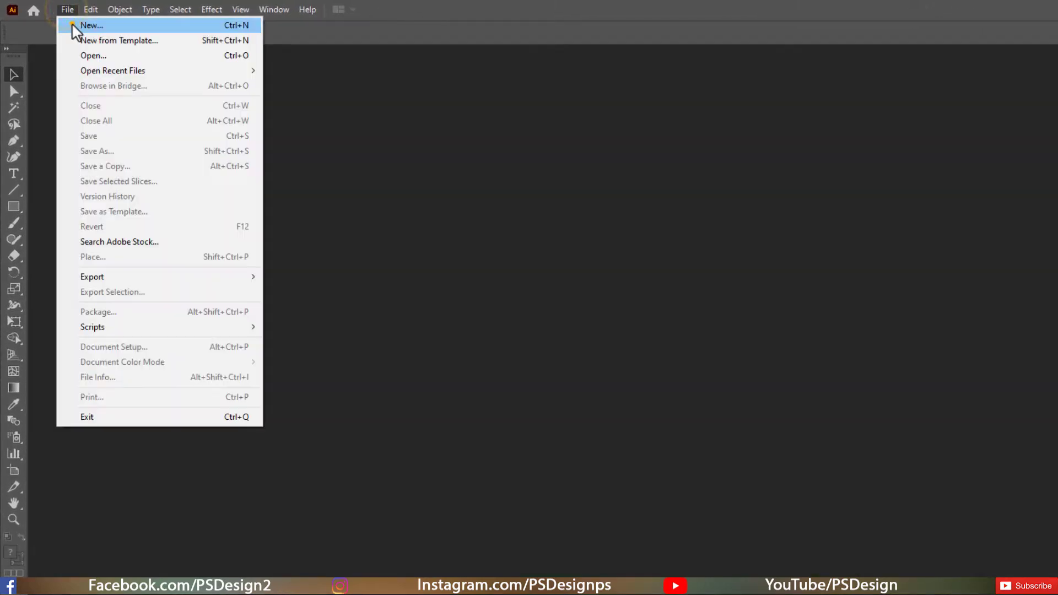
pyautogui.click(72, 24)
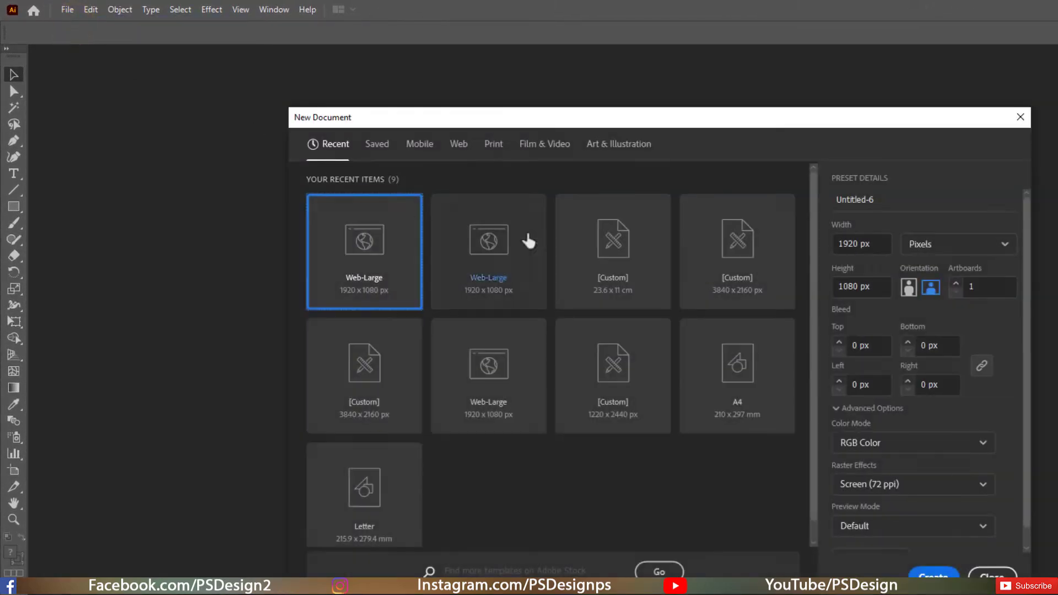
pyautogui.click(871, 287)
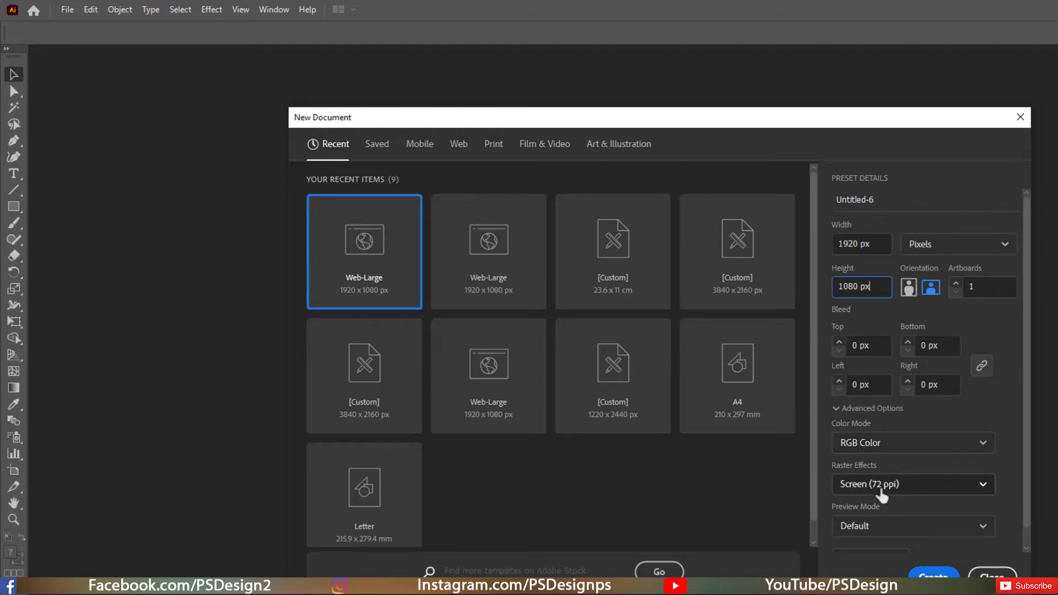
pyautogui.click(929, 573)
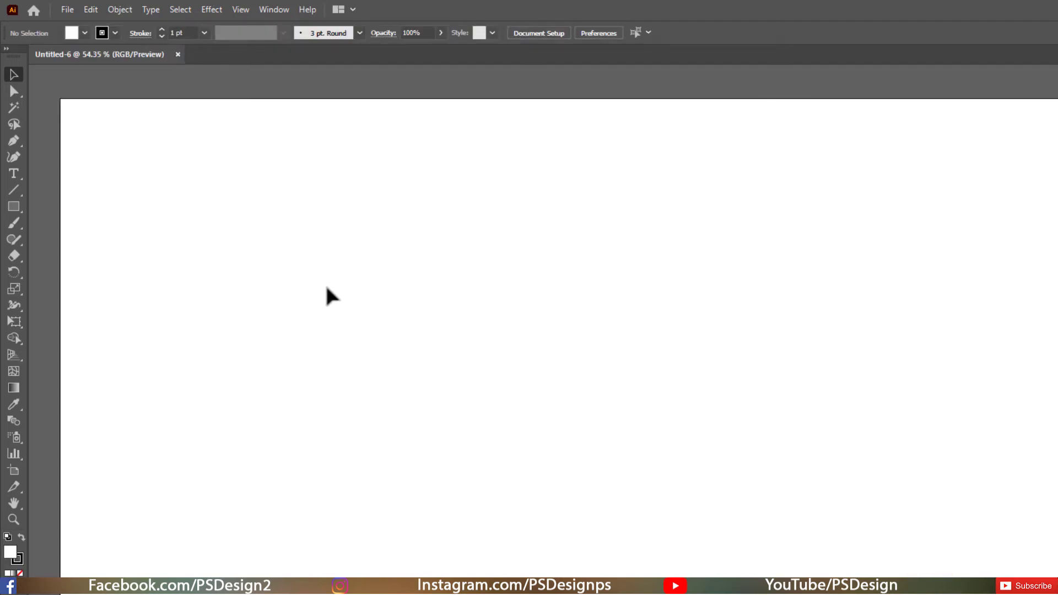
# - Set fill to None and draw a small hexagon, about 66.86 × 57.91 px, at the artboard centre
pyautogui.click(81, 33)
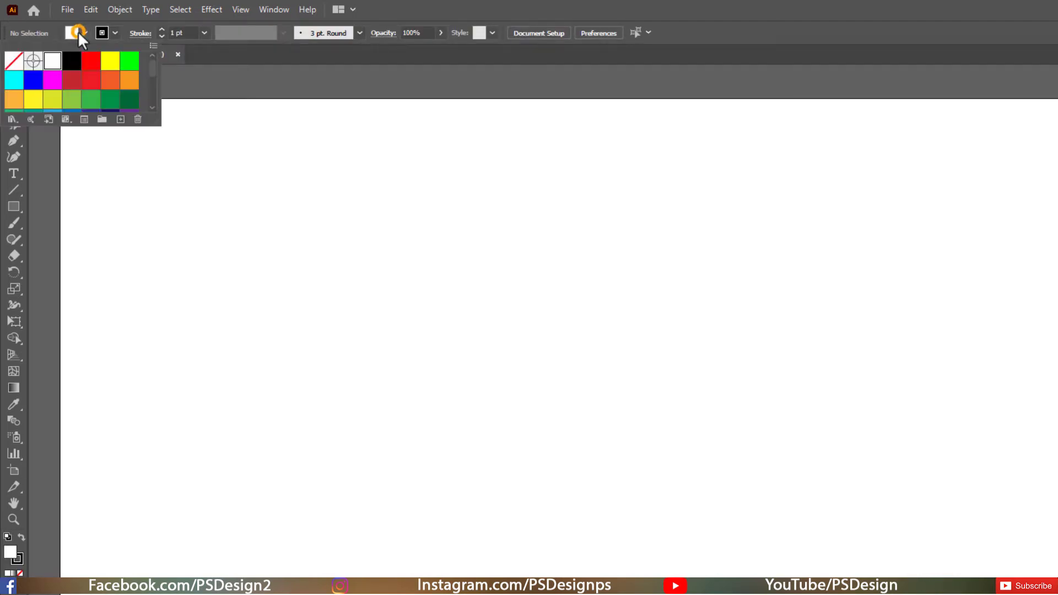
pyautogui.click(14, 62)
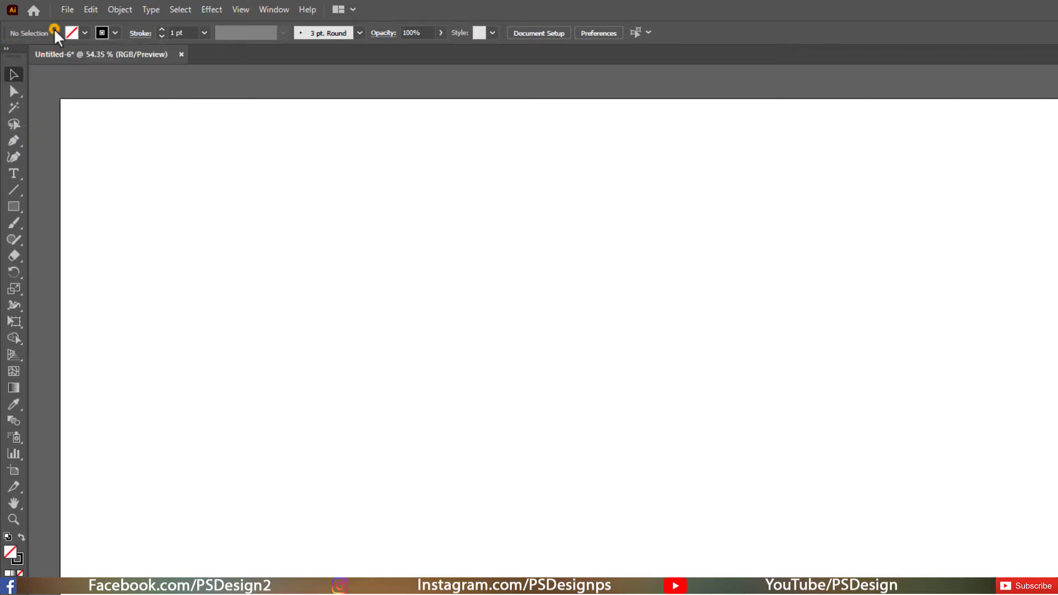
pyautogui.click(19, 207)
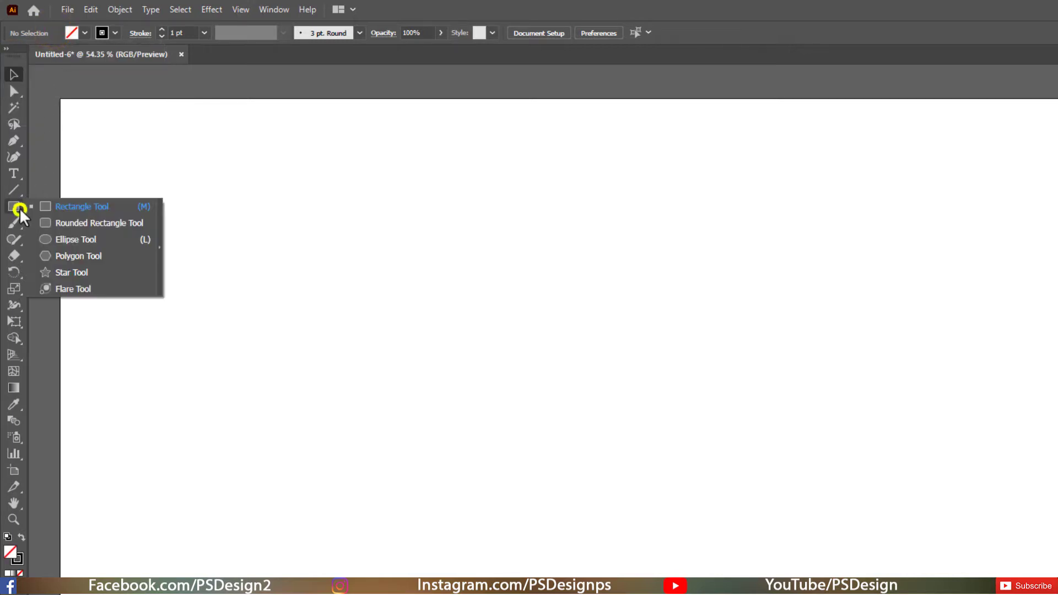
pyautogui.click(78, 257)
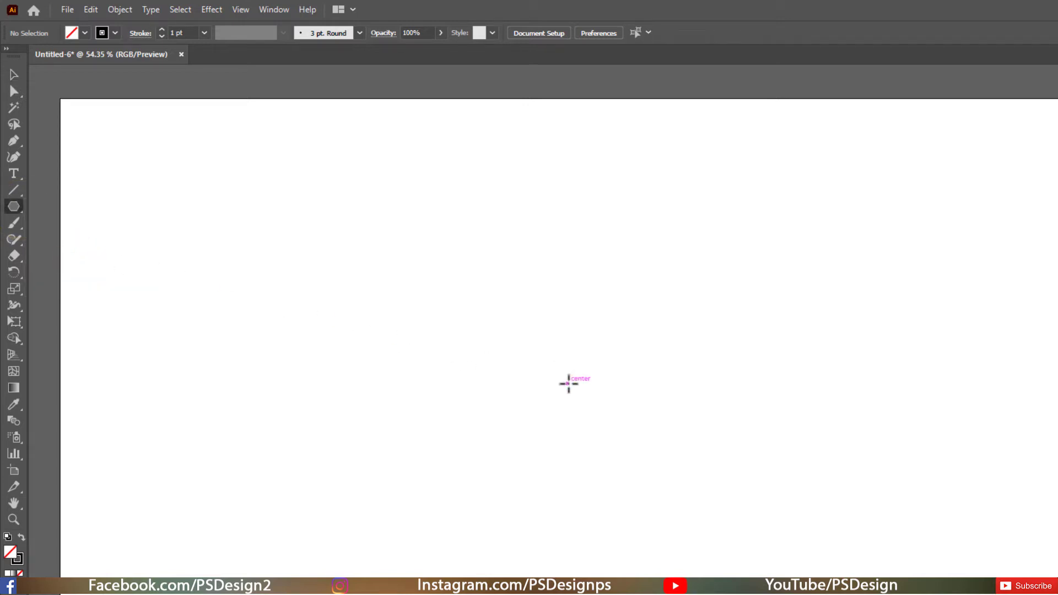
pyautogui.moveTo(568, 384); pyautogui.dragTo(583, 395)
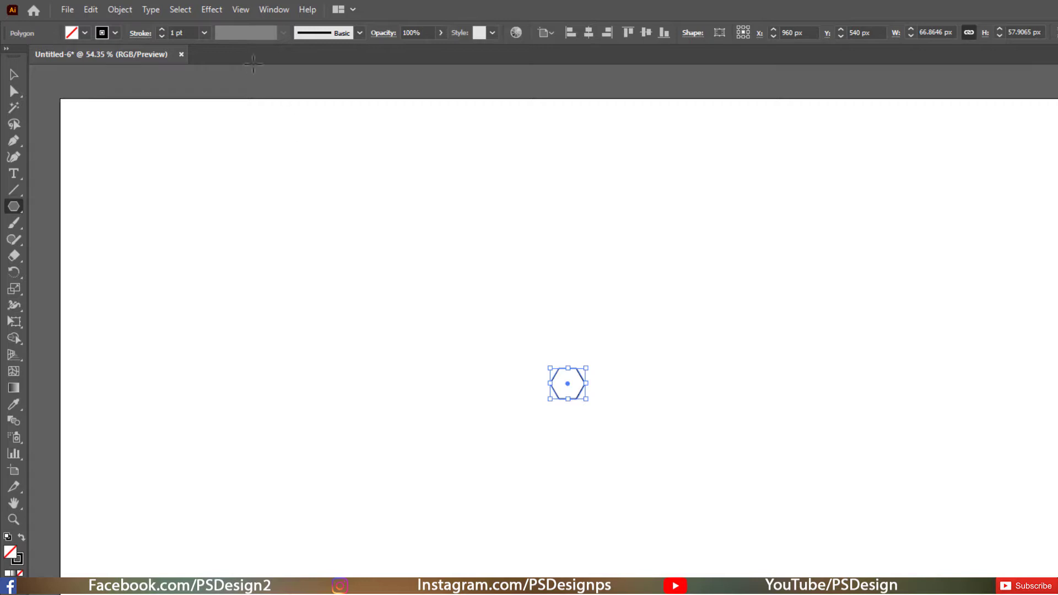
pyautogui.click(212, 10)
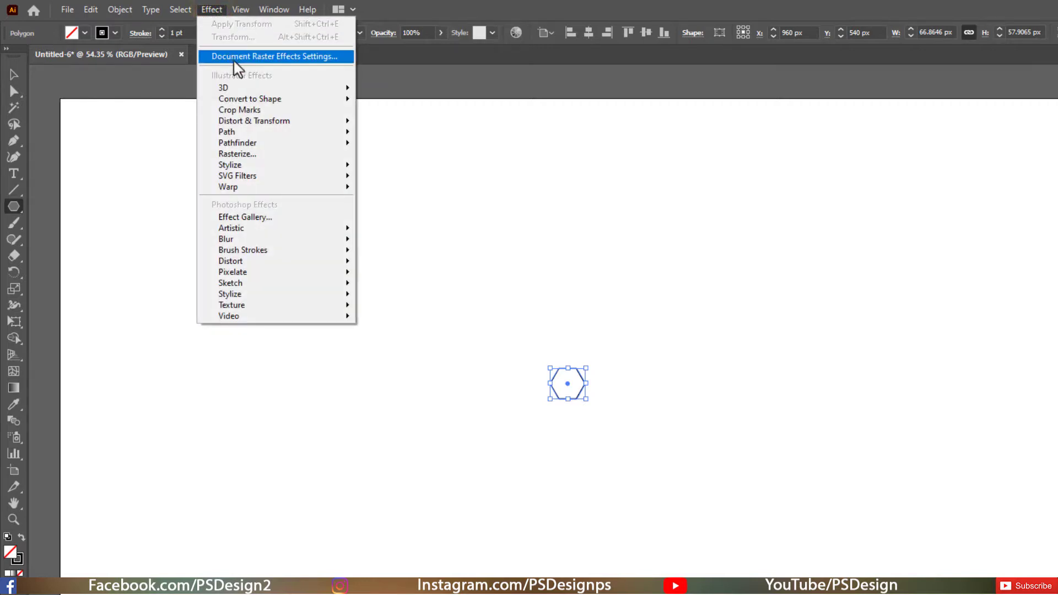
# - Preview a Transform effect scaling the hexagon 112% horizontally and vertically with 24 copies
pyautogui.moveTo(270, 130)
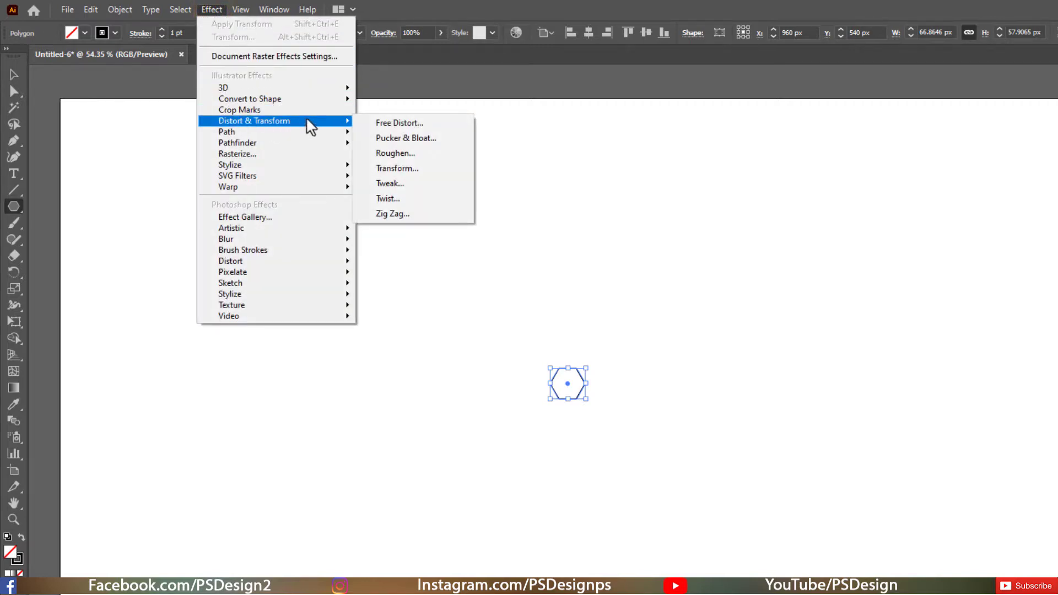
pyautogui.click(412, 168)
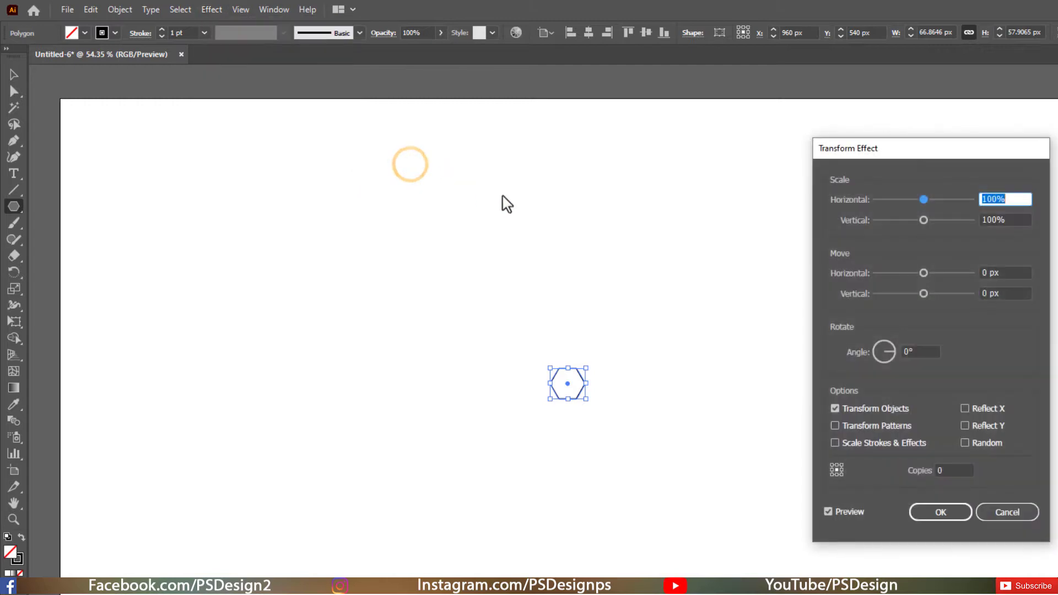
pyautogui.write('112')
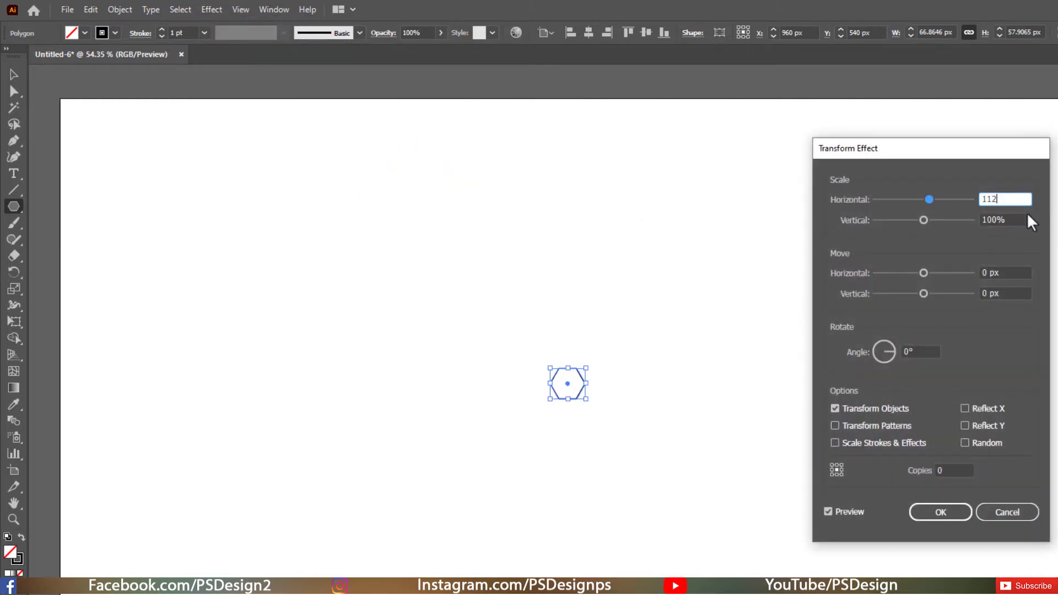
pyautogui.press('Tab')
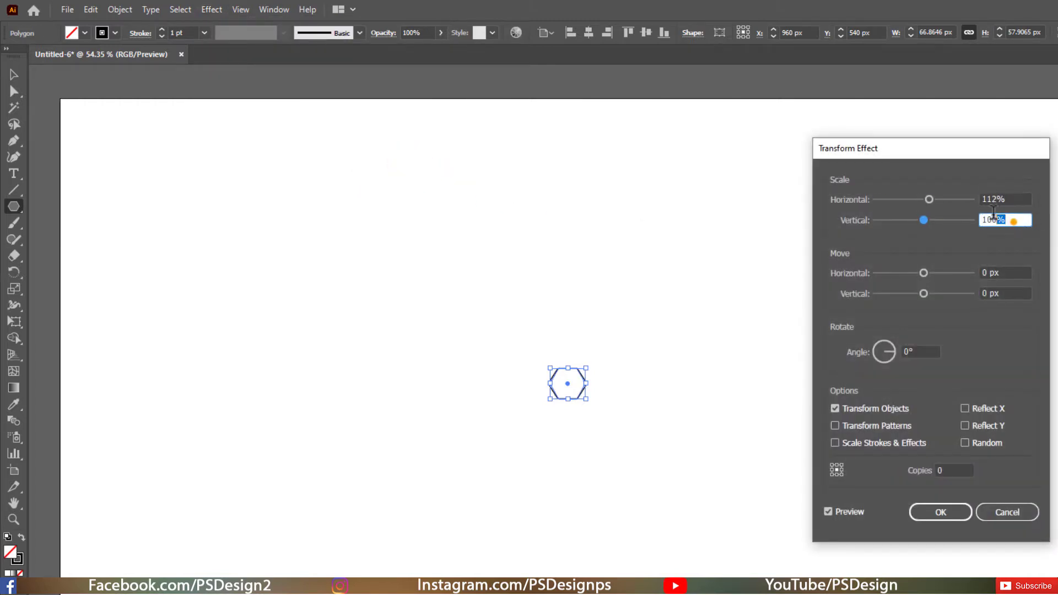
pyautogui.write('112')
pyautogui.click(956, 470)
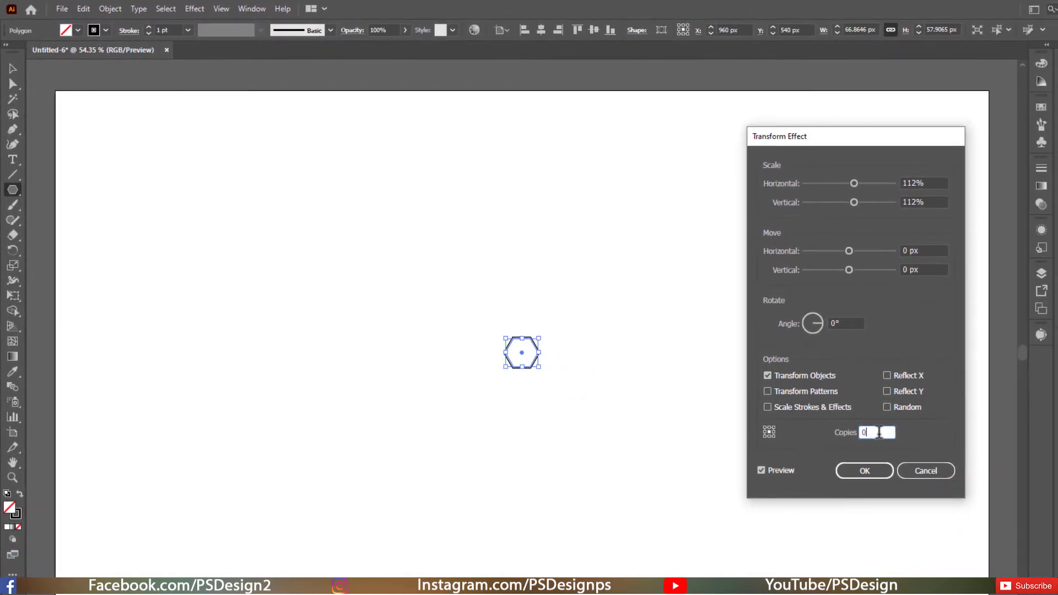
pyautogui.press('Up')
pyautogui.press('Up')
pyautogui.press('Up')
pyautogui.press('Up')
pyautogui.press('Up')
pyautogui.press('Up')
pyautogui.press('Up')
pyautogui.press('Up')
pyautogui.press('Up')
pyautogui.press('Up')
pyautogui.press('Up')
pyautogui.press('Up')
pyautogui.press('Up')
pyautogui.press('Up')
pyautogui.press('Up')
pyautogui.press('Up')
pyautogui.press('Up')
pyautogui.press('Up')
pyautogui.press('Up')
pyautogui.press('Up')
pyautogui.press('Up')
pyautogui.press('Up')
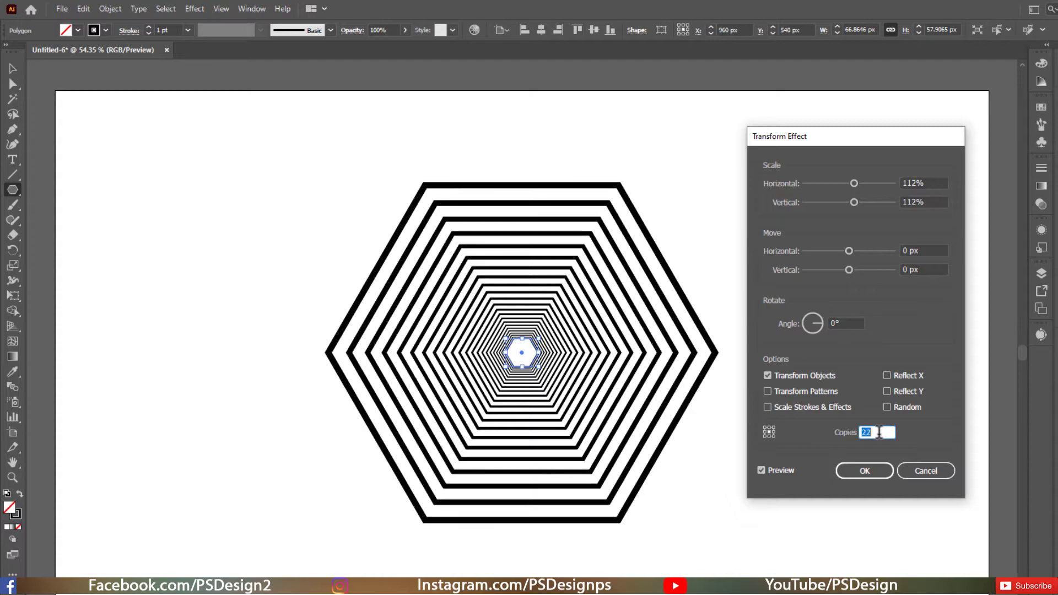
pyautogui.press('Up')
pyautogui.press('Up')
pyautogui.press('Up')
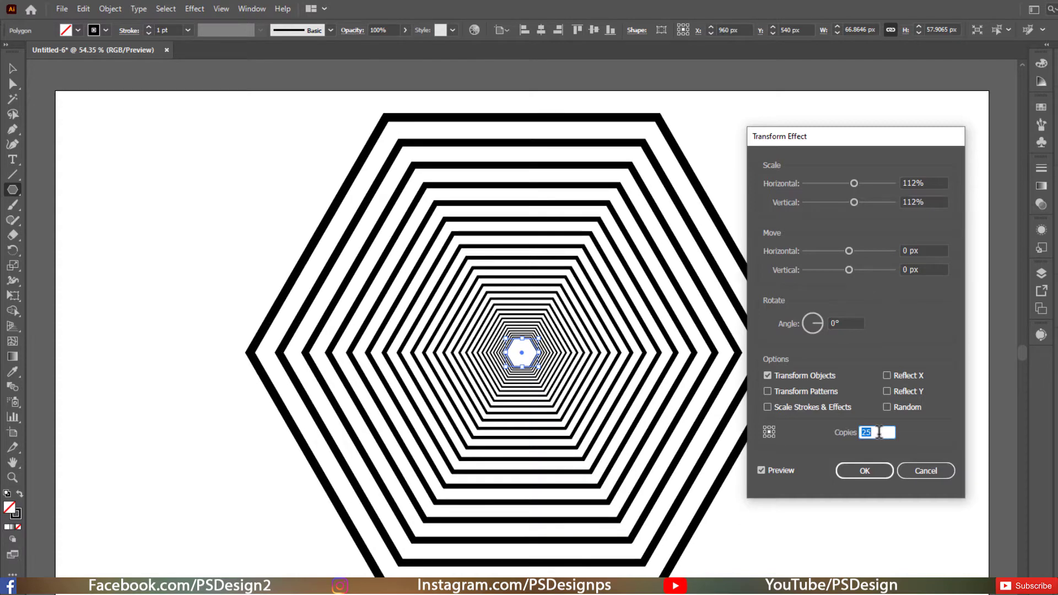
pyautogui.press('Down')
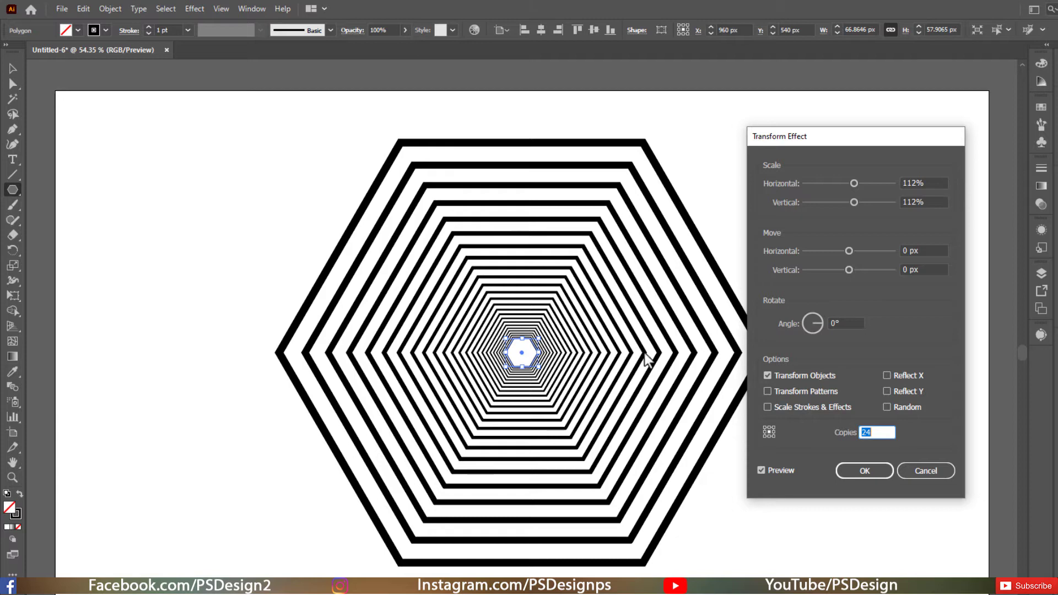
# - Cancel the Transform effect and align the hexagon's stroke to the centre of its path
pyautogui.click(924, 472)
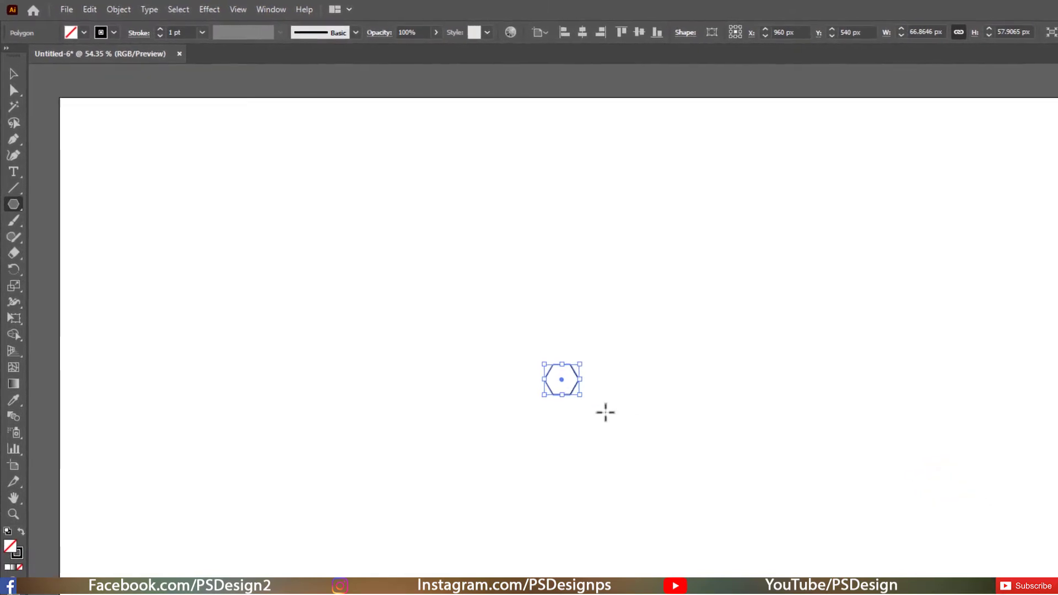
pyautogui.click(137, 33)
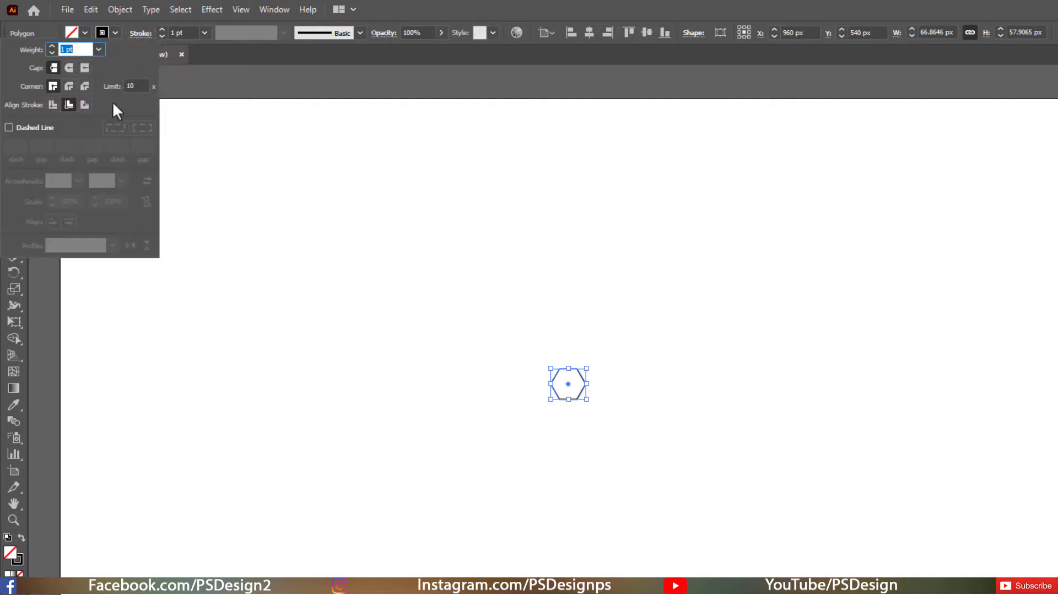
pyautogui.click(49, 105)
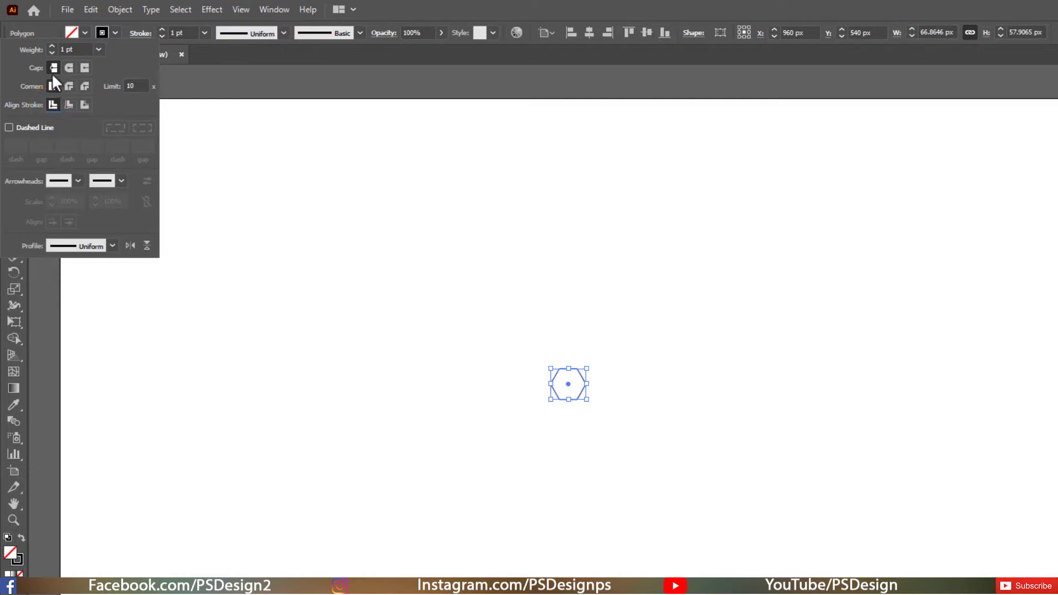
pyautogui.click(221, 10)
pyautogui.click(221, 10)
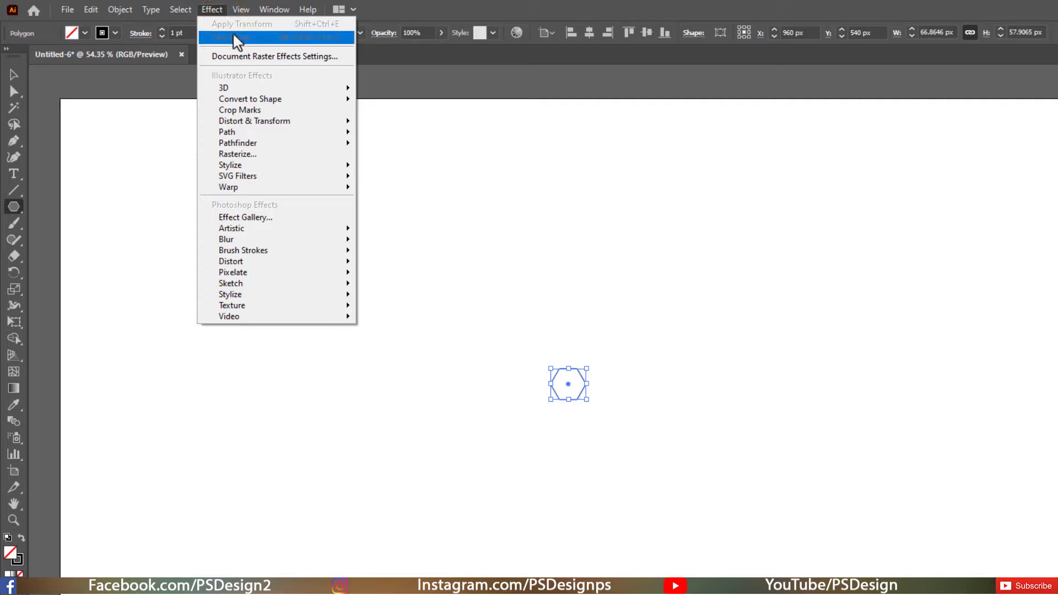
# - Set a Transform effect of 112% horizontal and vertical scale with 24 copies
pyautogui.moveTo(270, 128)
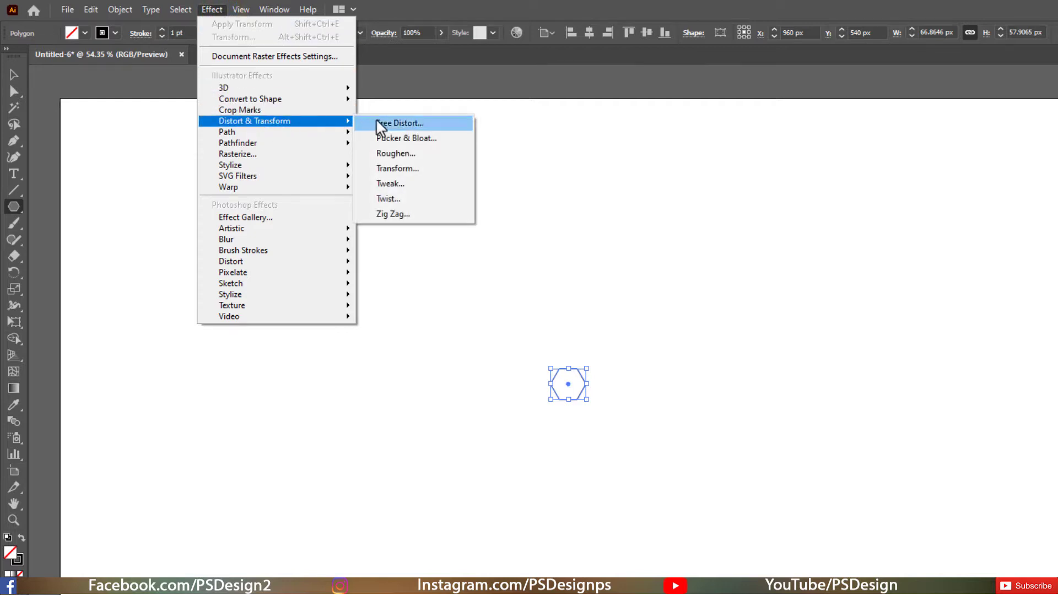
pyautogui.click(412, 168)
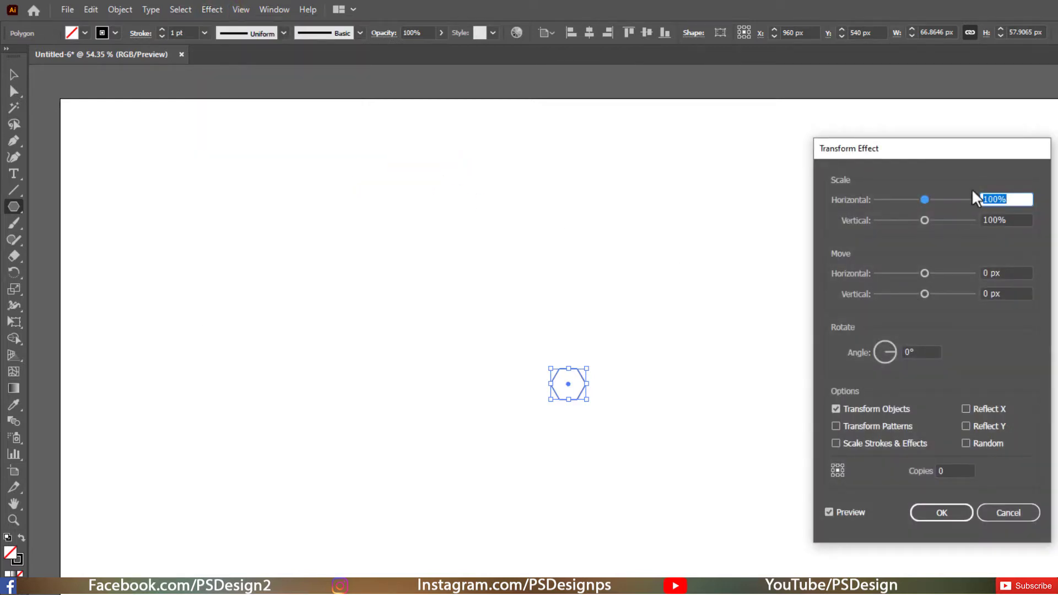
pyautogui.write('112')
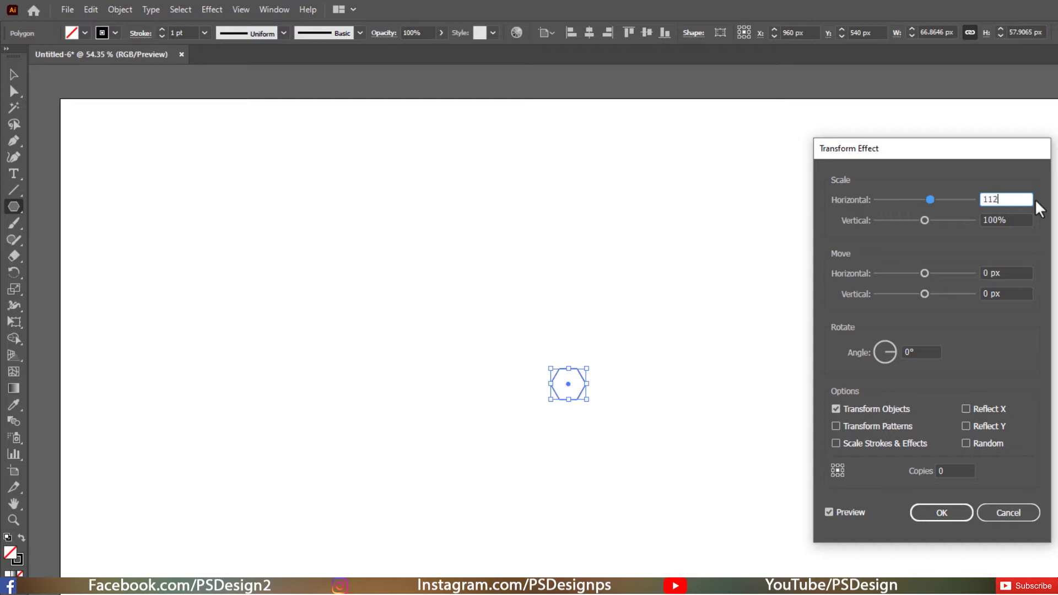
pyautogui.click(1019, 220)
pyautogui.write('112')
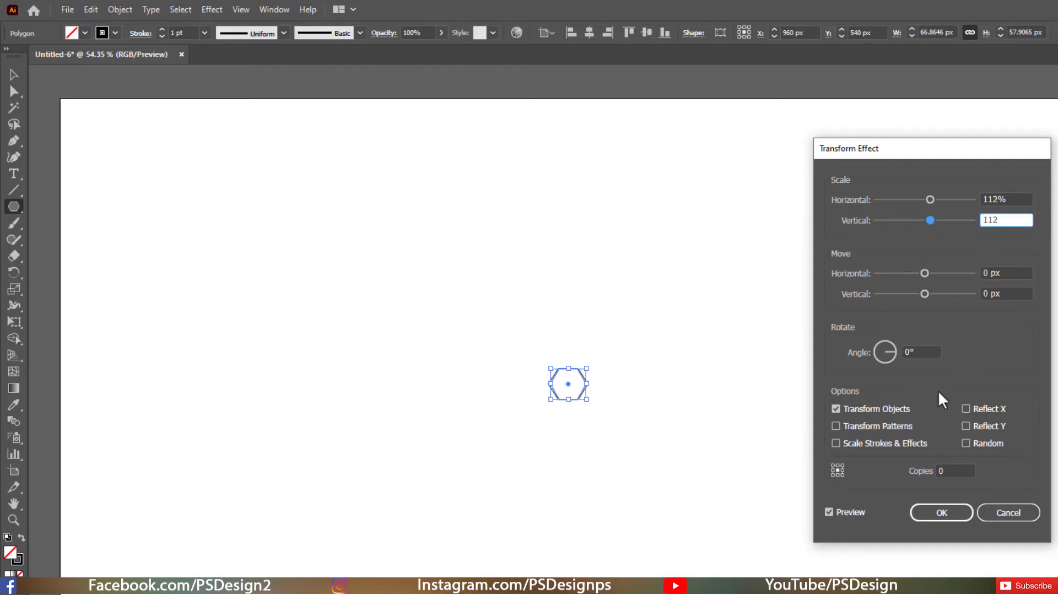
pyautogui.click(952, 471)
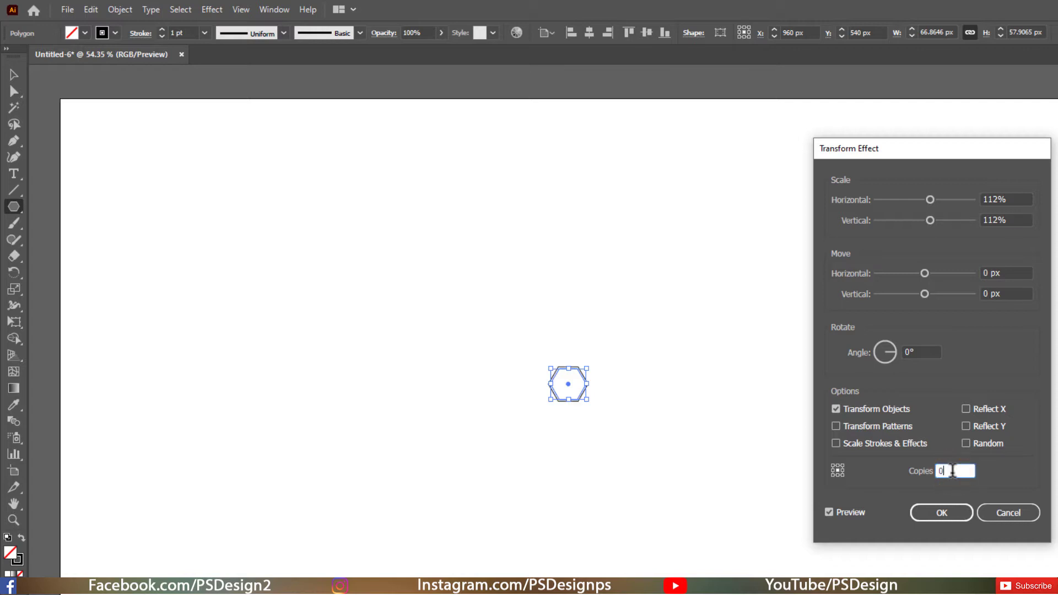
pyautogui.click(924, 471)
pyautogui.write('24')
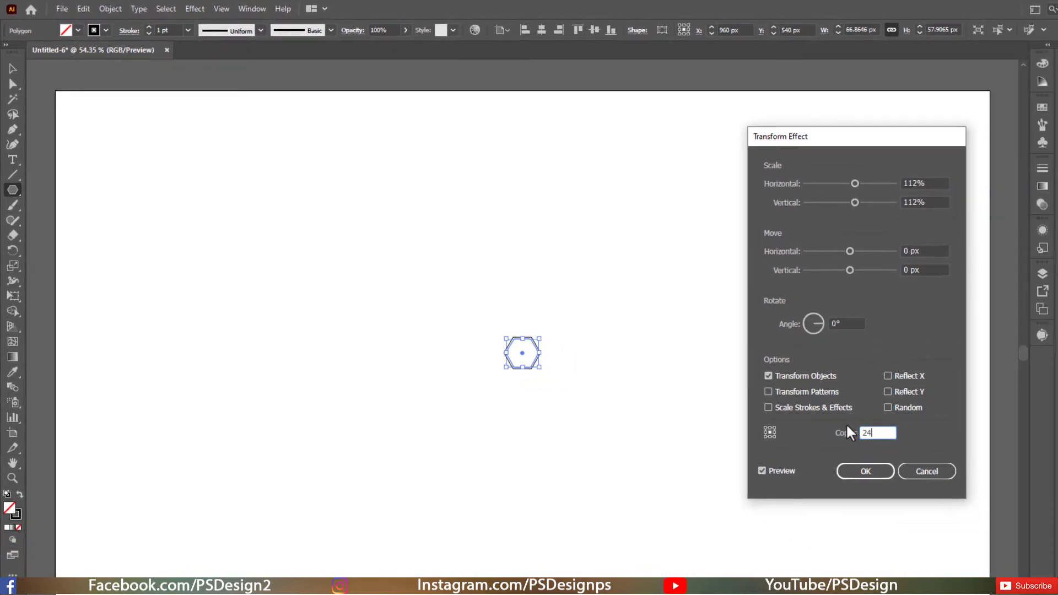
# - Rotate each copy 10° and apply the spiral Transform effect
pyautogui.click(856, 321)
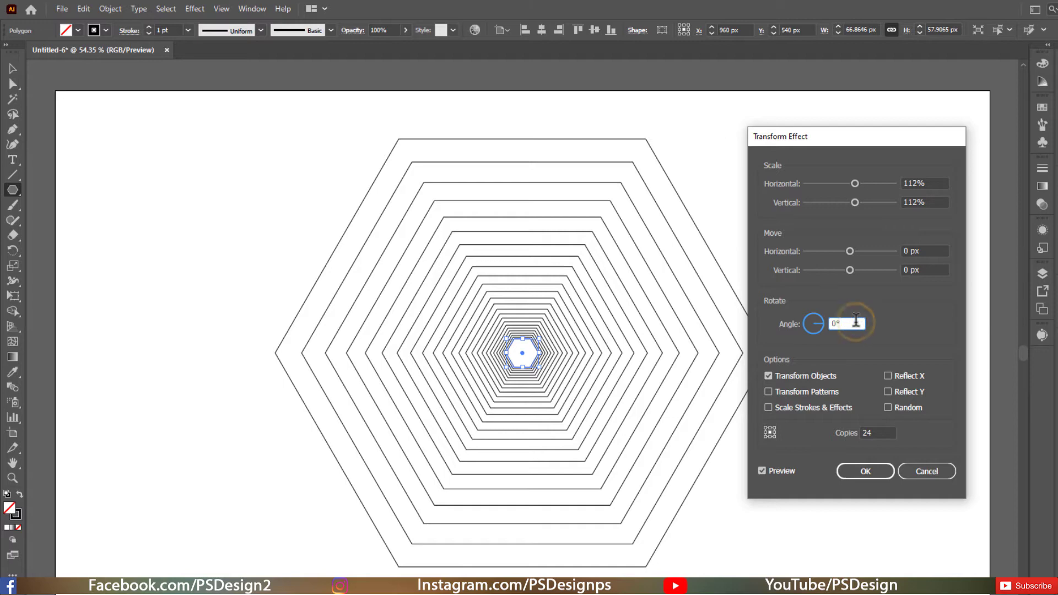
pyautogui.press('Up')
pyautogui.press('Up')
pyautogui.press('Up')
pyautogui.press('Up')
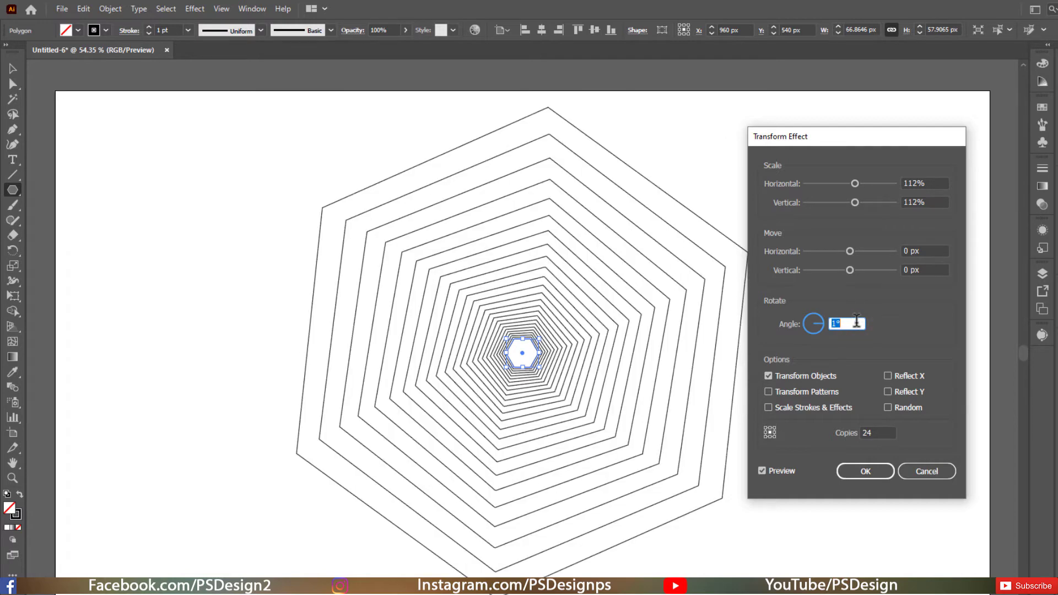
pyautogui.press('Up')
pyautogui.press('Up')
pyautogui.press('Up')
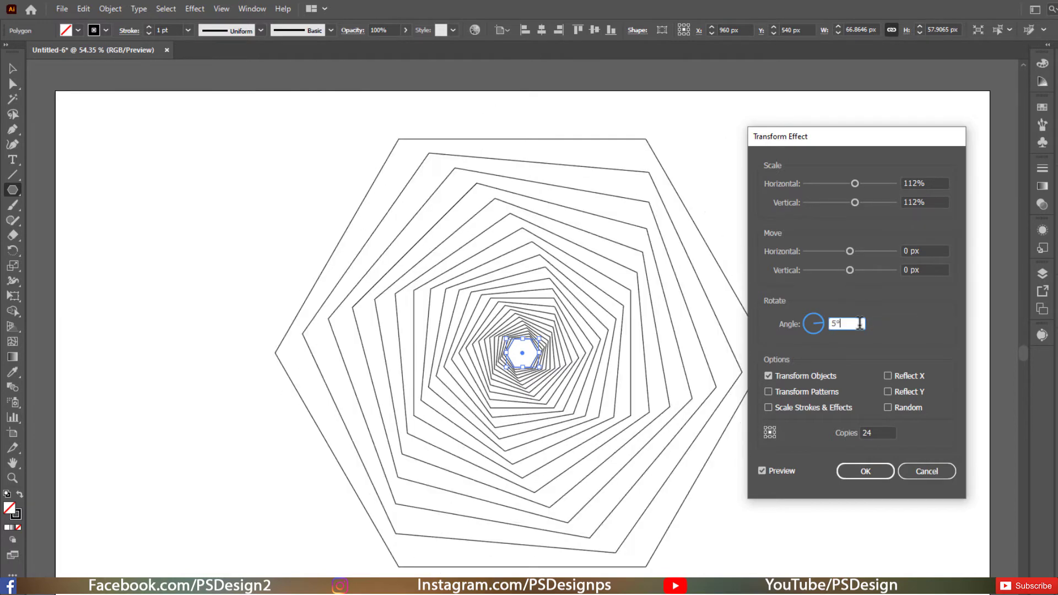
pyautogui.press('Up')
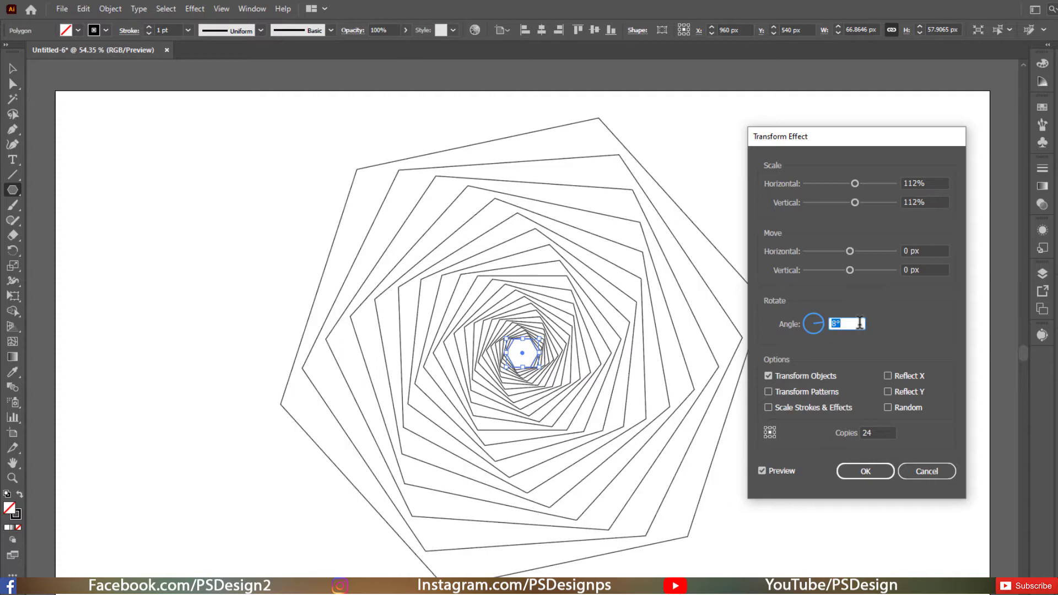
pyautogui.press('Up')
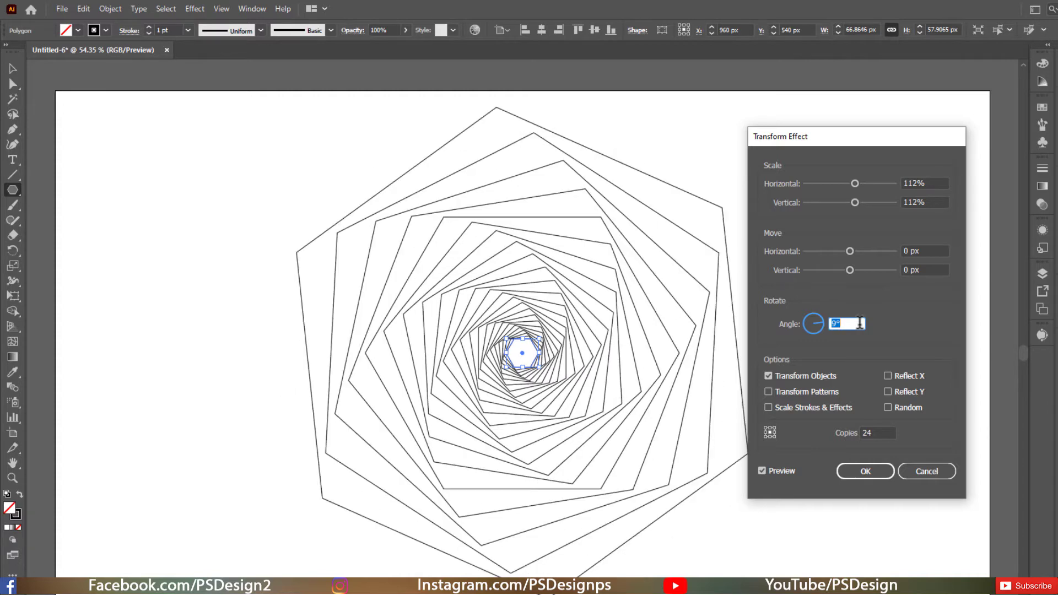
pyautogui.press('Up')
pyautogui.click(869, 468)
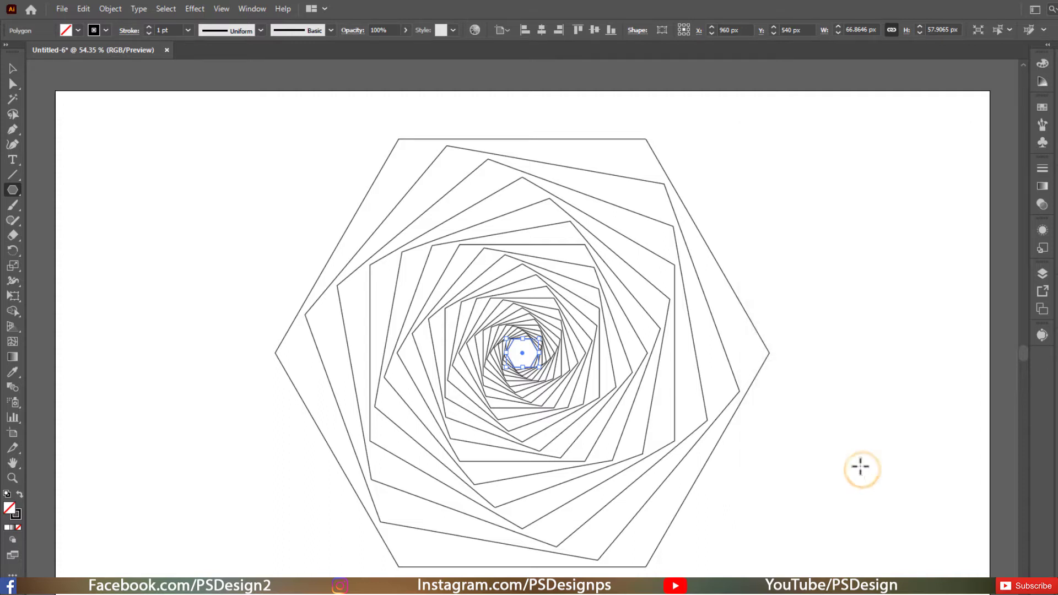
pyautogui.click(12, 68)
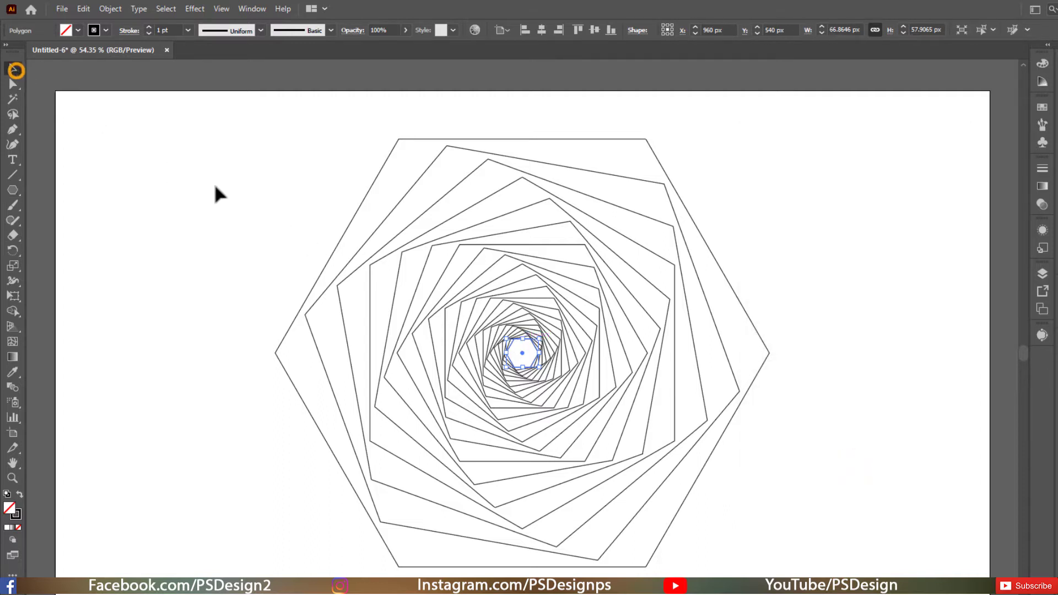
# - Expand the spiral's appearance into real hexagon paths
pyautogui.click(236, 195)
pyautogui.click(356, 210)
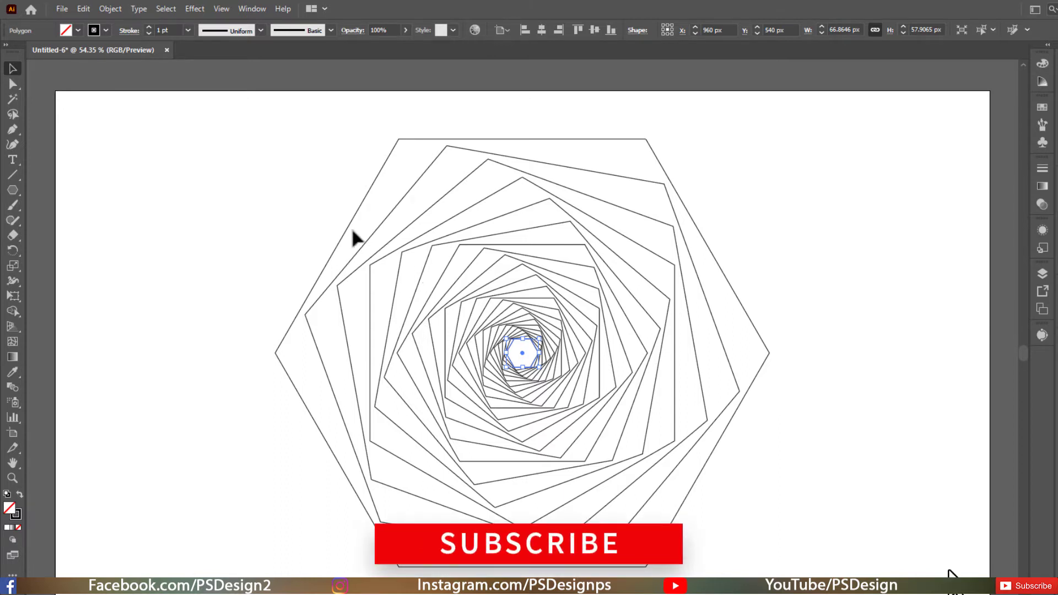
pyautogui.click(116, 11)
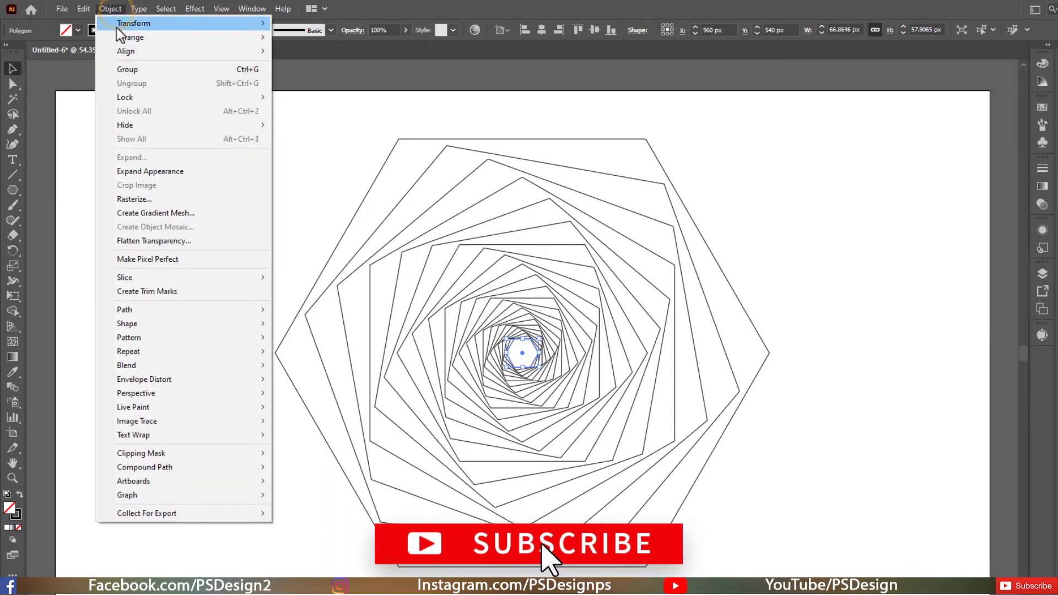
pyautogui.click(170, 175)
pyautogui.click(220, 191)
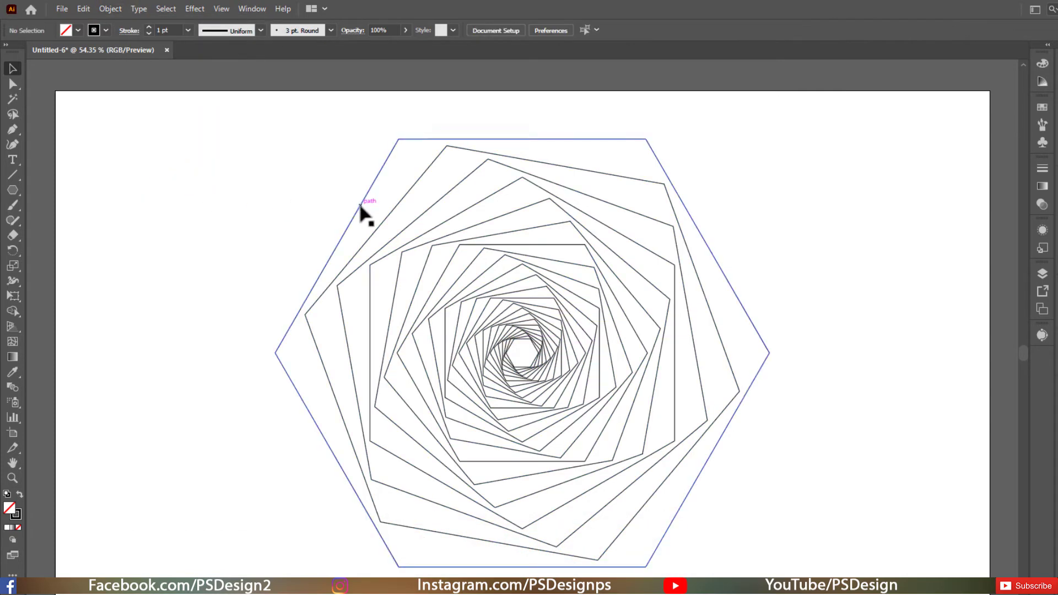
pyautogui.click(358, 208)
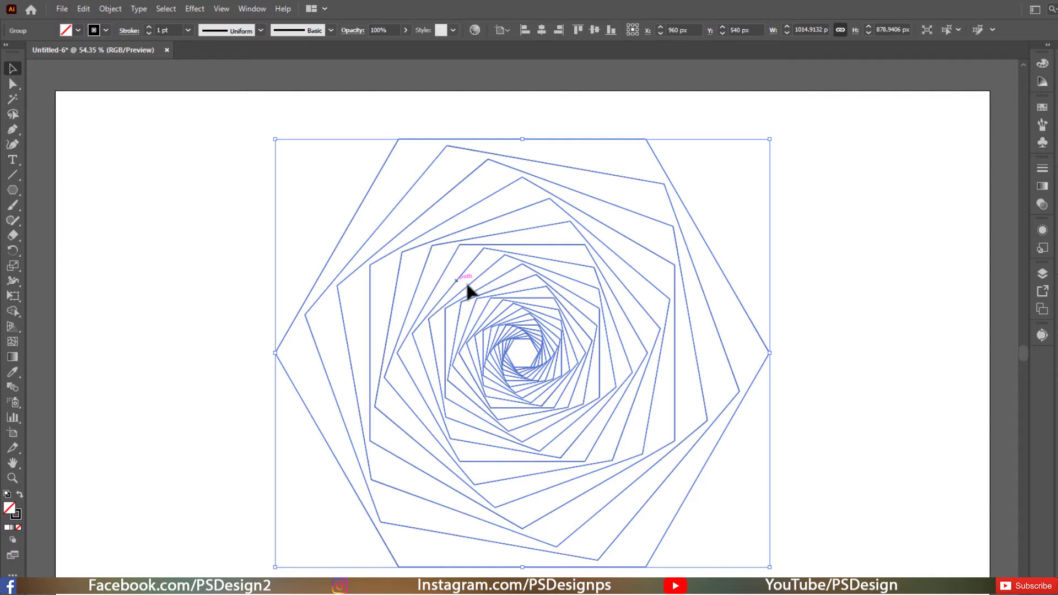
# - Ungroup the spiral and check that each hexagon selects on its own
pyautogui.rightClick(397, 209)
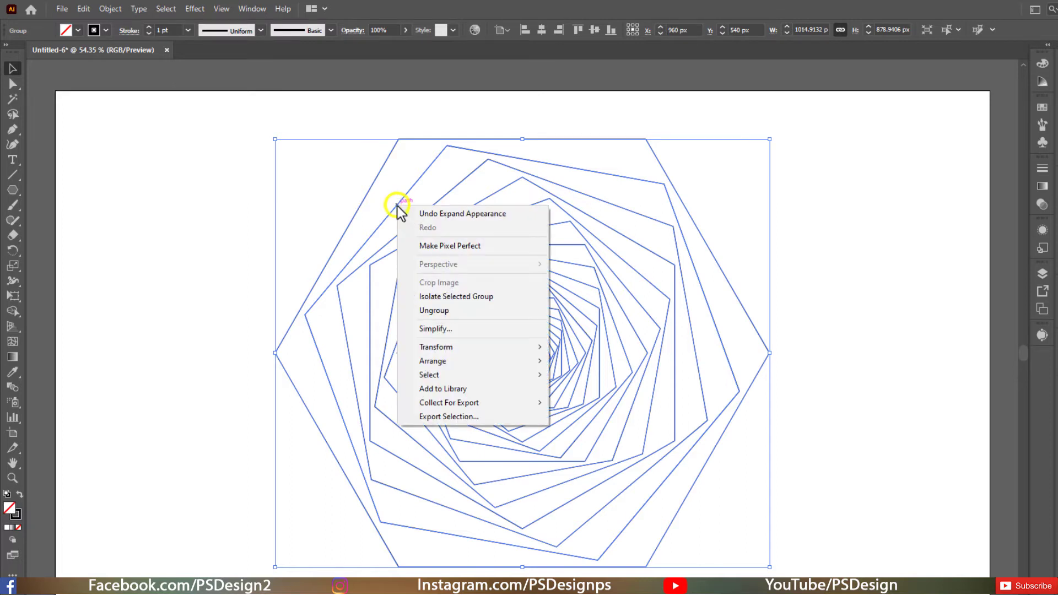
pyautogui.click(444, 314)
pyautogui.click(347, 193)
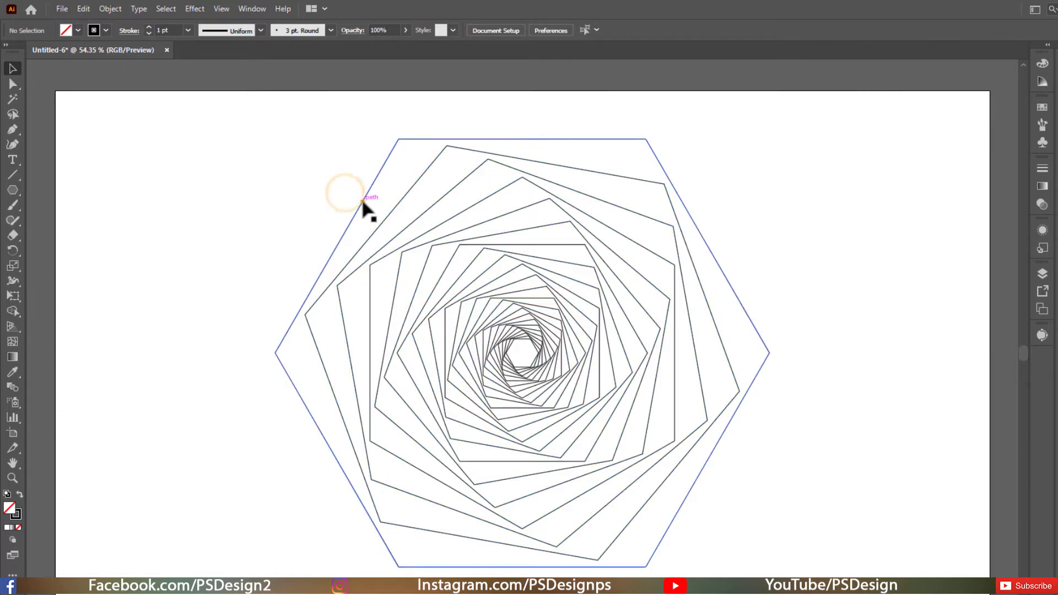
pyautogui.click(362, 200)
pyautogui.click(386, 219)
pyautogui.click(411, 227)
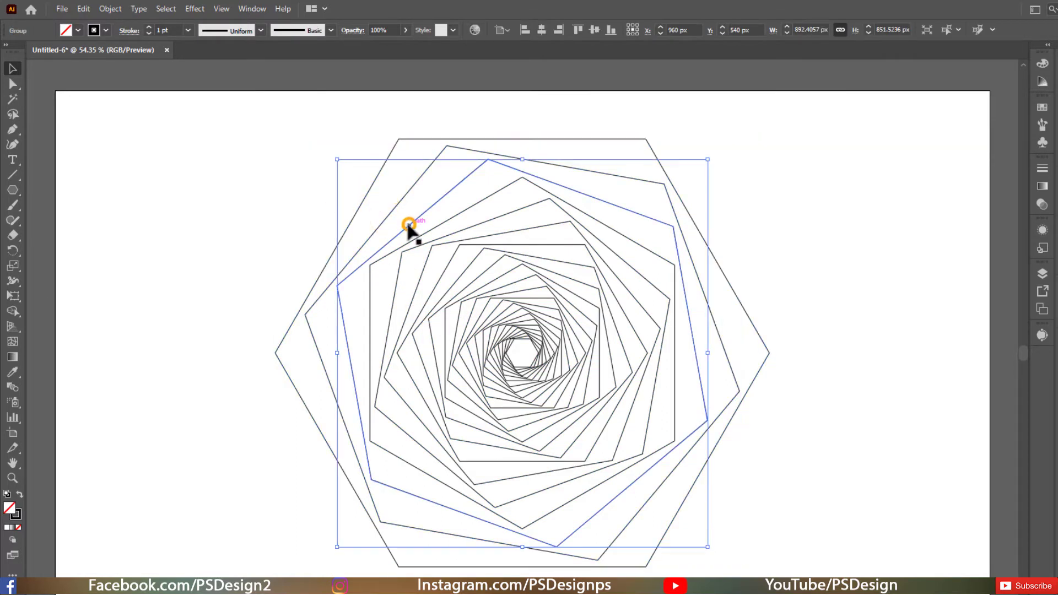
pyautogui.click(306, 193)
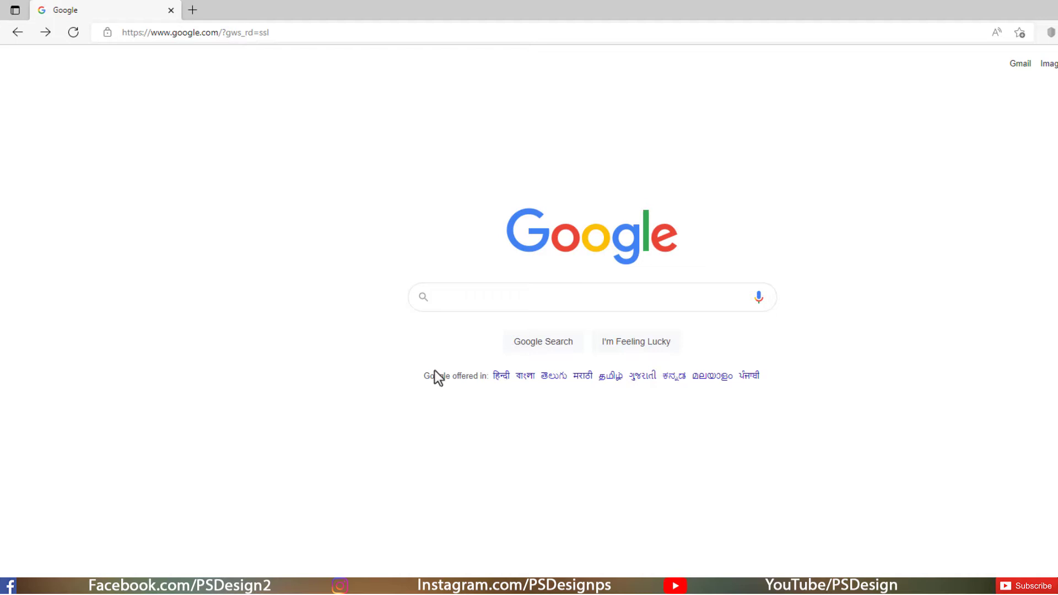
# - Search the web for a 'color palette' image to use as a swatch reference
pyautogui.click(476, 301)
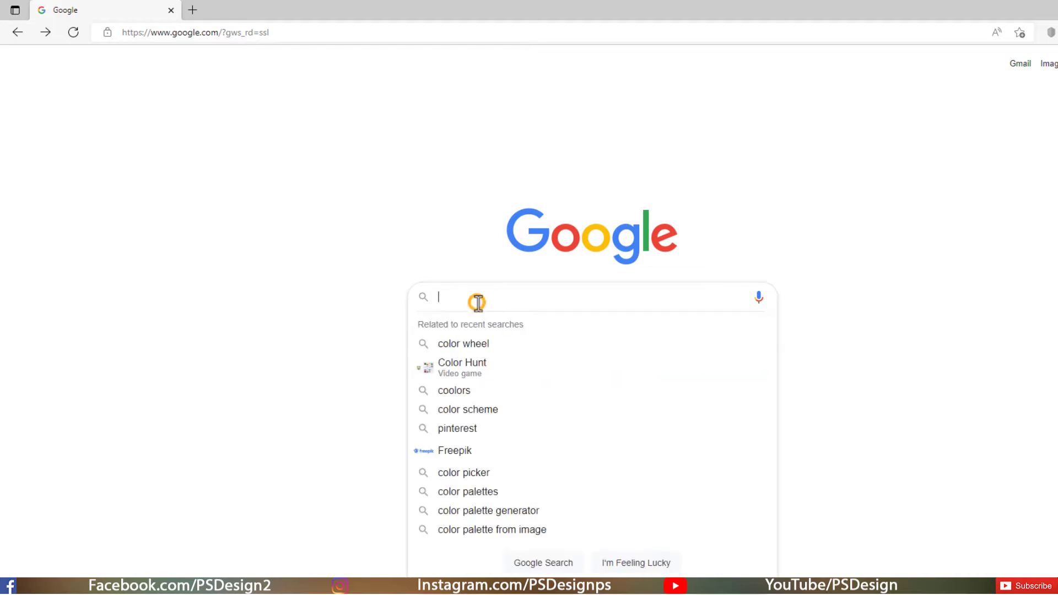
pyautogui.write('colo')
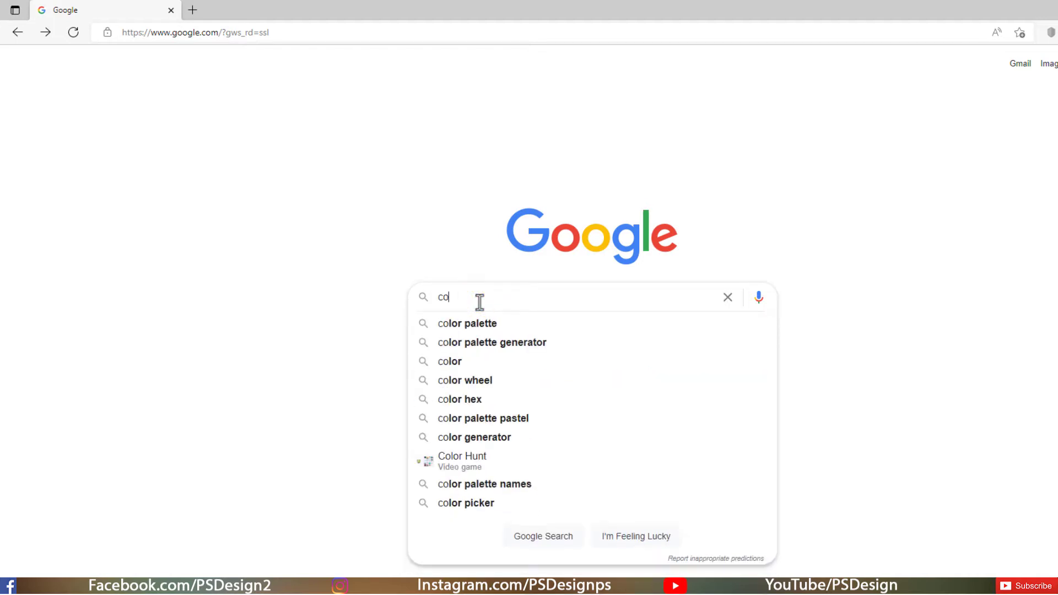
pyautogui.click(475, 331)
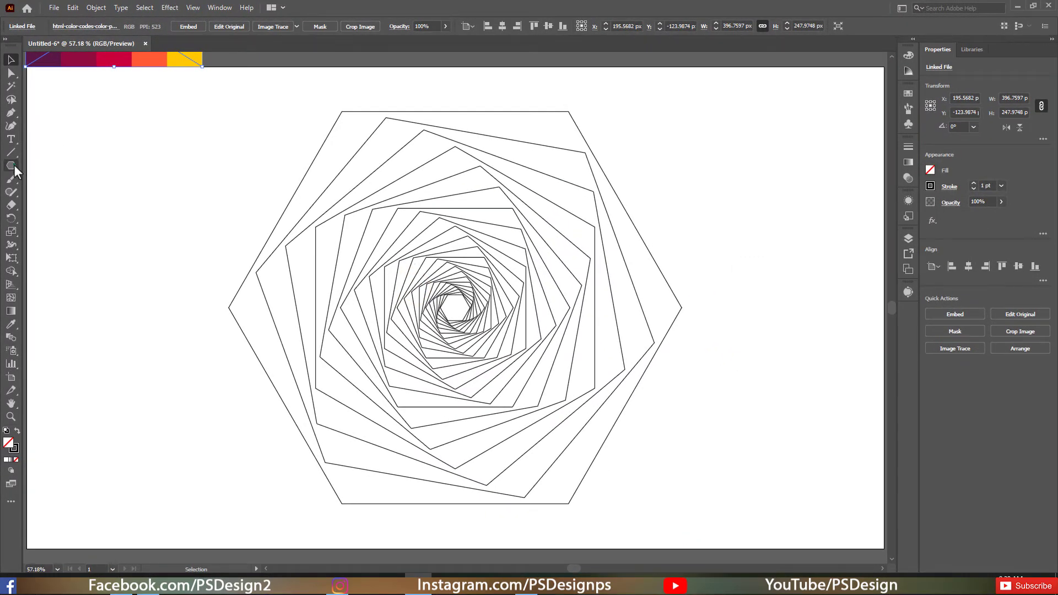
pyautogui.moveTo(14, 164); pyautogui.dragTo(110, 196)
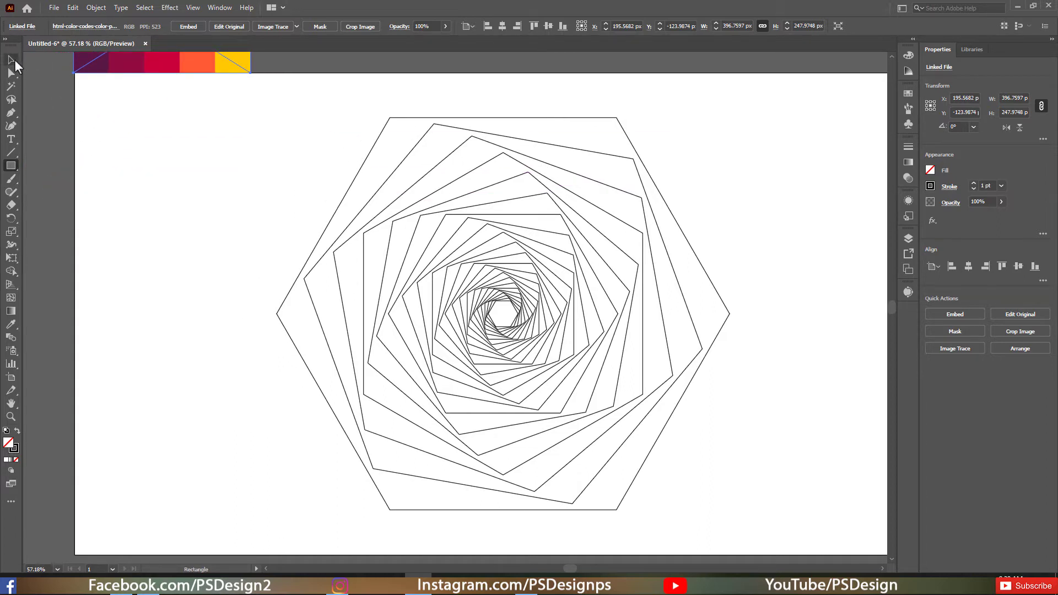
# - Turn off the stroke and draw a 30.86 px square at the artboard's top-left corner
pyautogui.keyDown('ctrl'); pyautogui.click(83, 95); pyautogui.keyUp('ctrl')
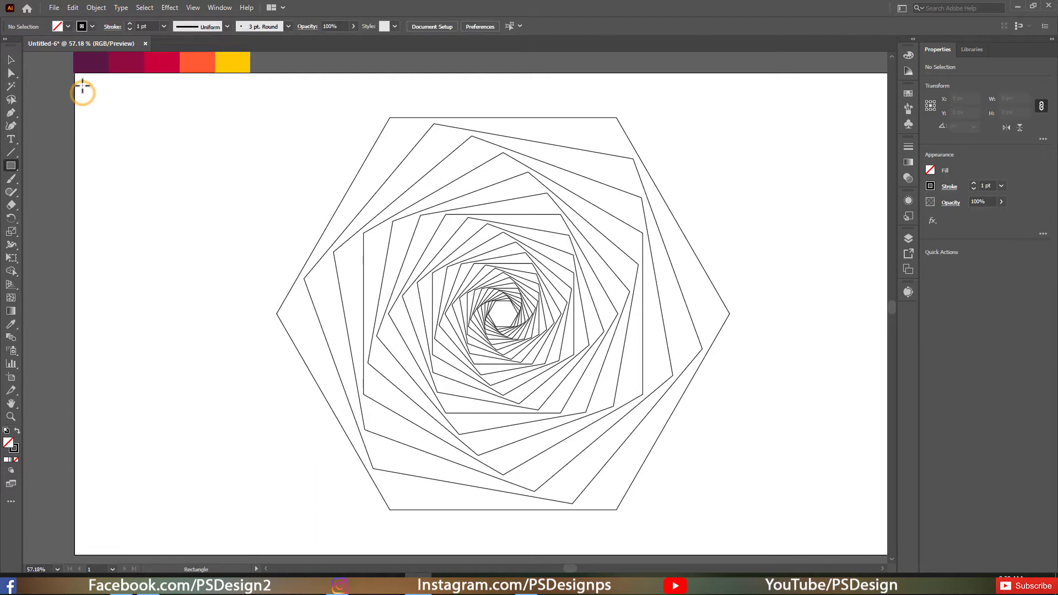
pyautogui.click(82, 26)
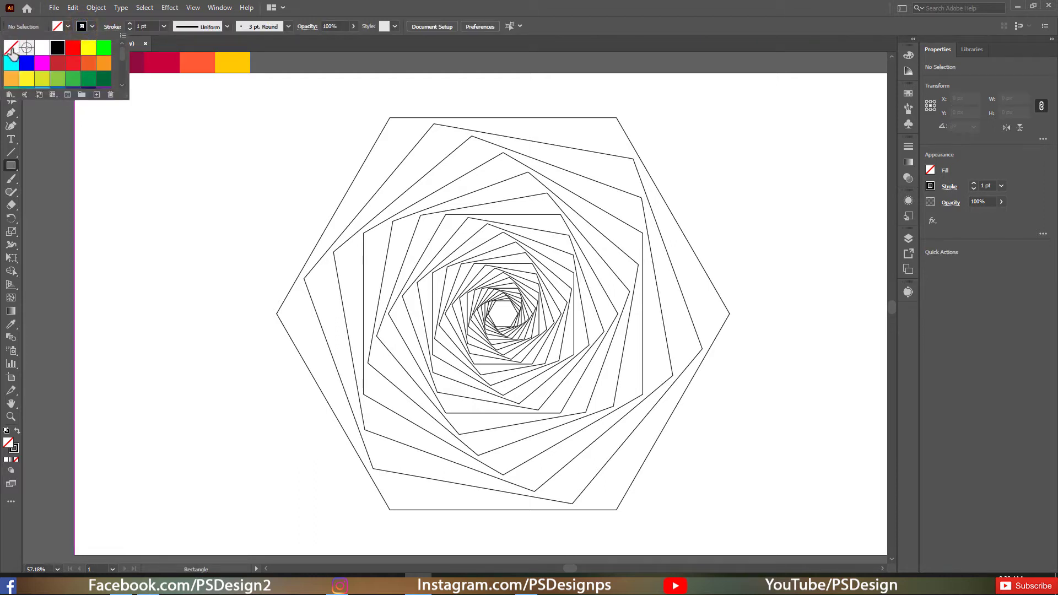
pyautogui.click(12, 49)
pyautogui.click(41, 26)
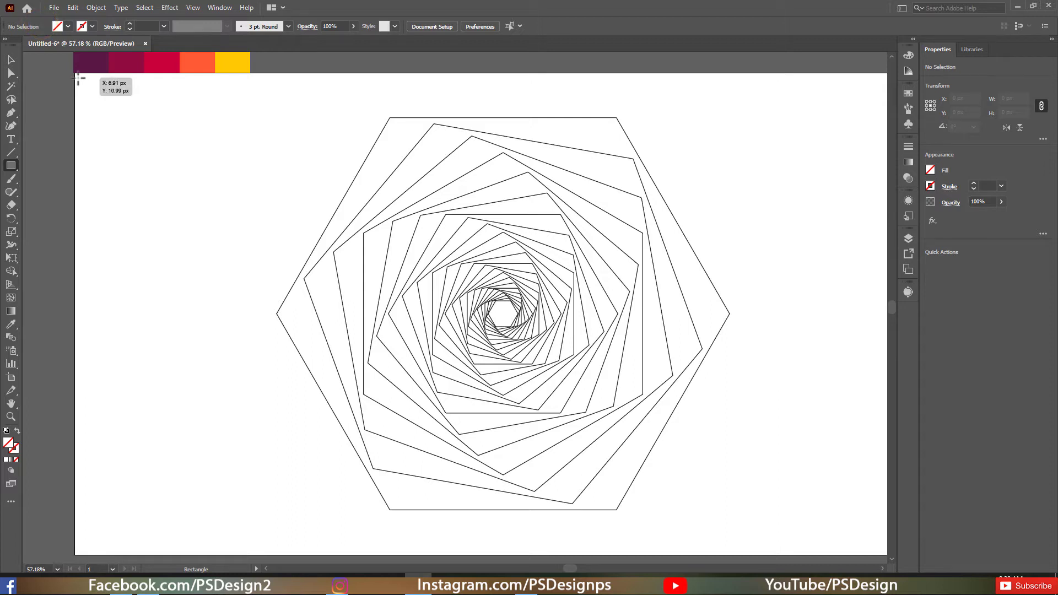
pyautogui.moveTo(78, 79); pyautogui.dragTo(91, 92)
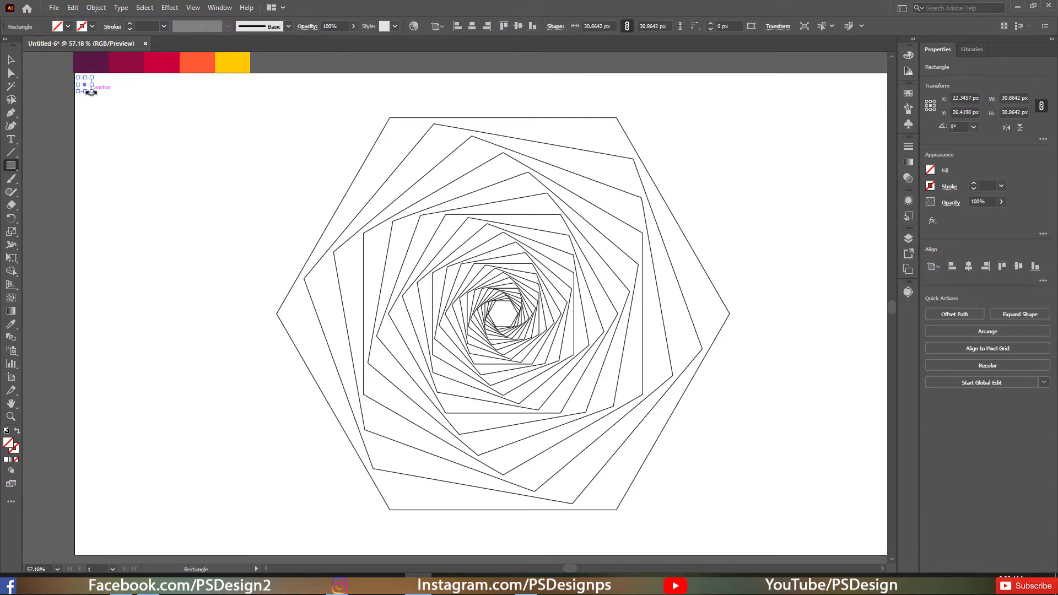
# - Fill the square with the palette's dark purple using the Eyedropper
pyautogui.click(11, 324)
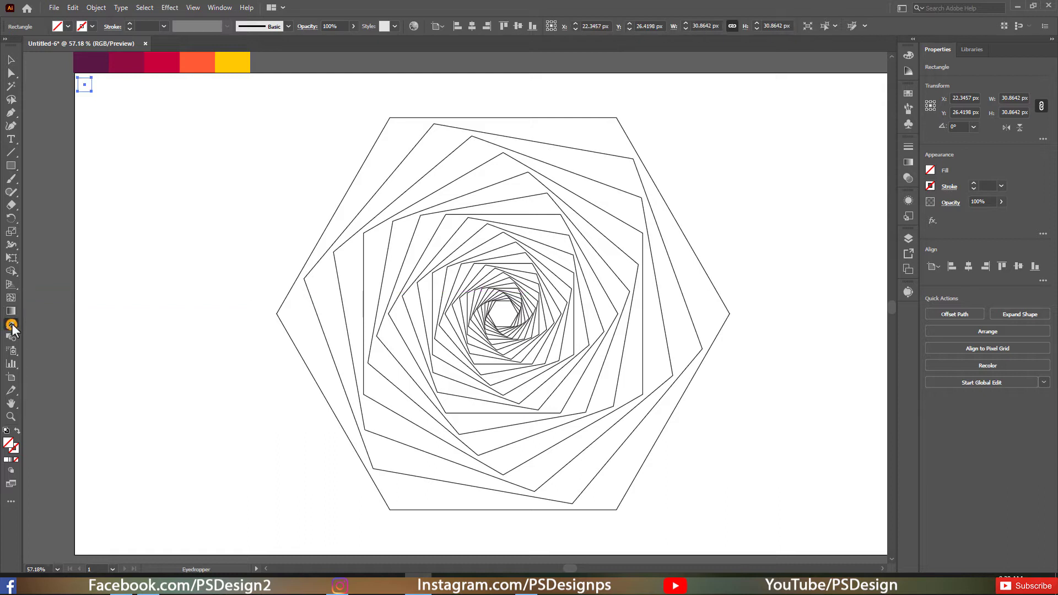
pyautogui.click(86, 56)
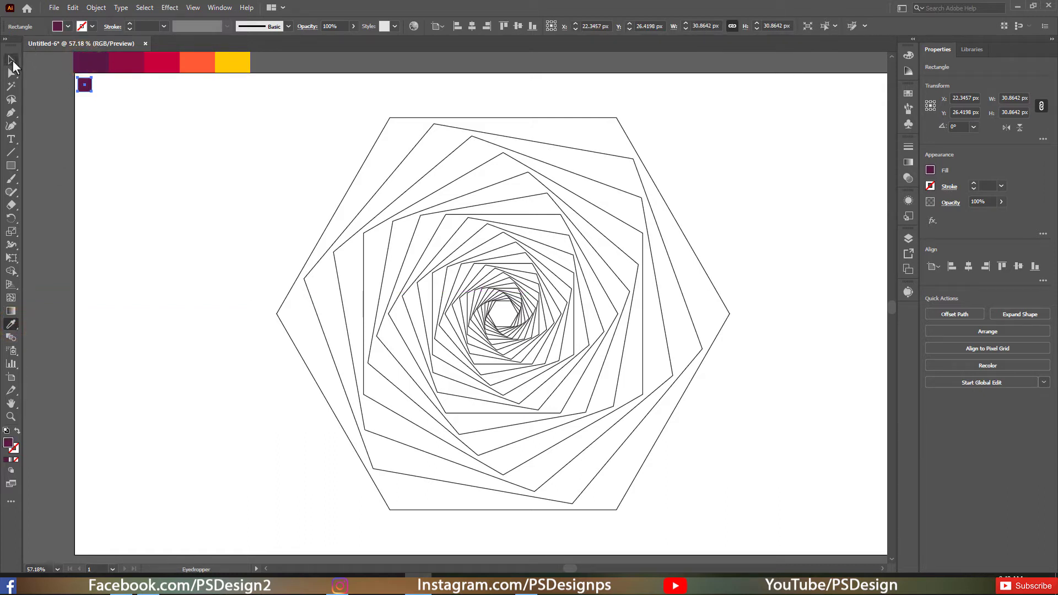
pyautogui.click(11, 60)
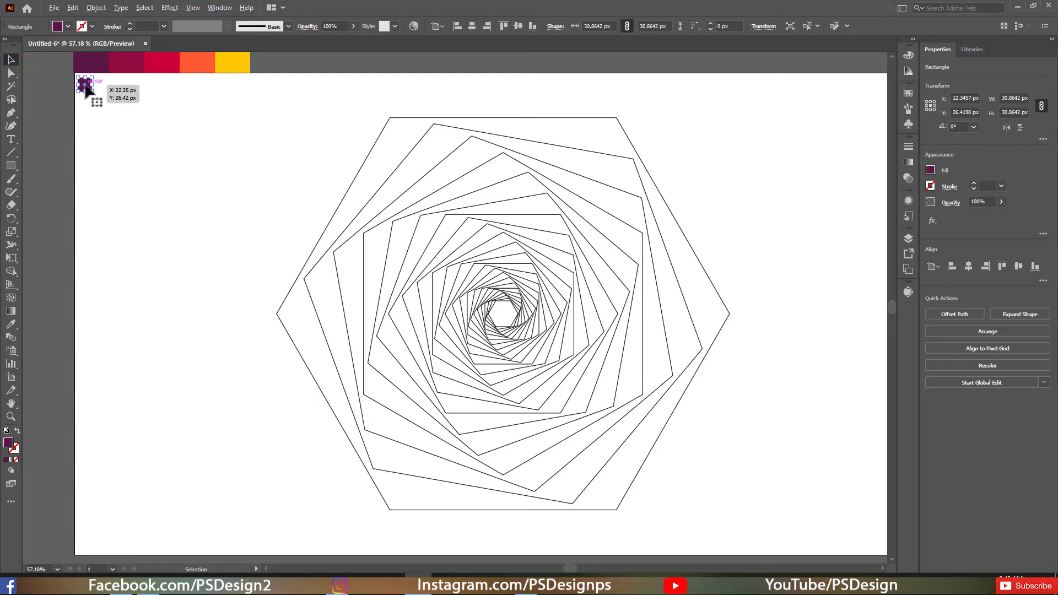
# - Duplicate the square downward into a column of five and select the second square
pyautogui.moveTo(88, 99); pyautogui.dragTo(86, 201)
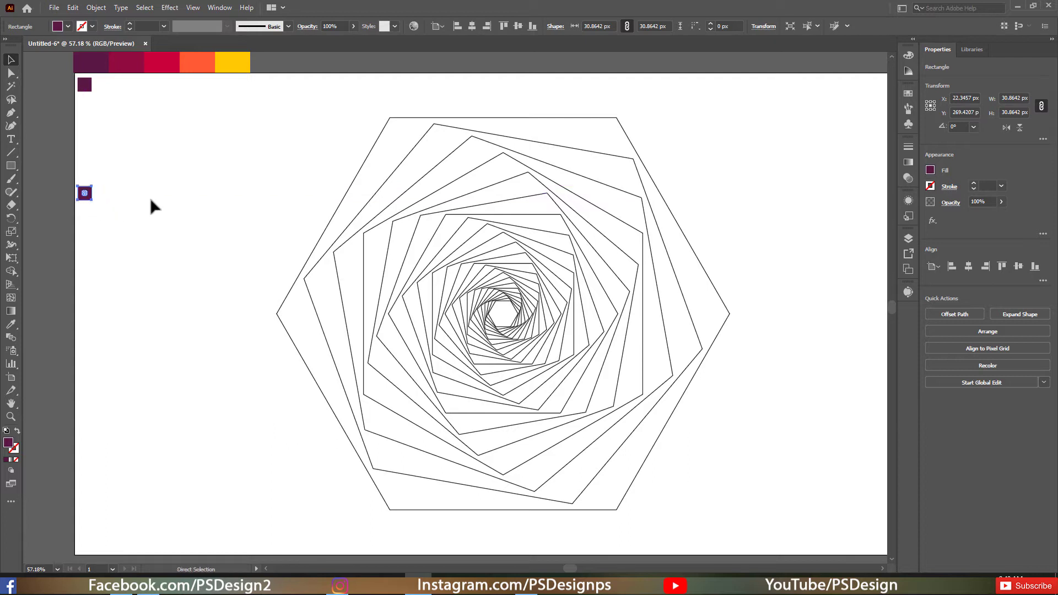
pyautogui.hotkey('ctrl', 'd')
pyautogui.hotkey('ctrl', 'd')
pyautogui.hotkey('ctrl', 'd')
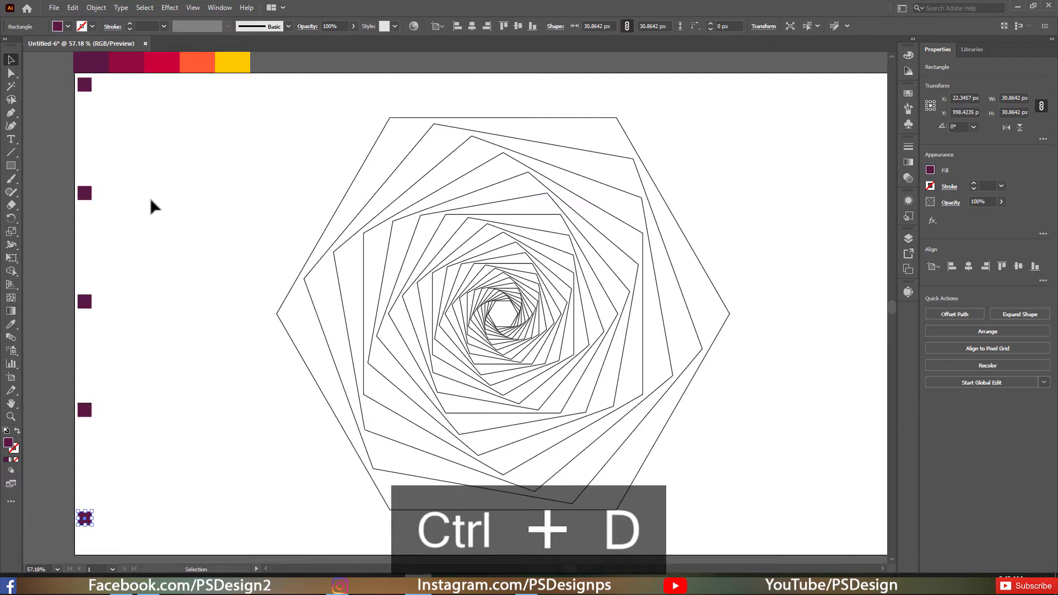
pyautogui.moveTo(84, 197); pyautogui.dragTo(79, 209)
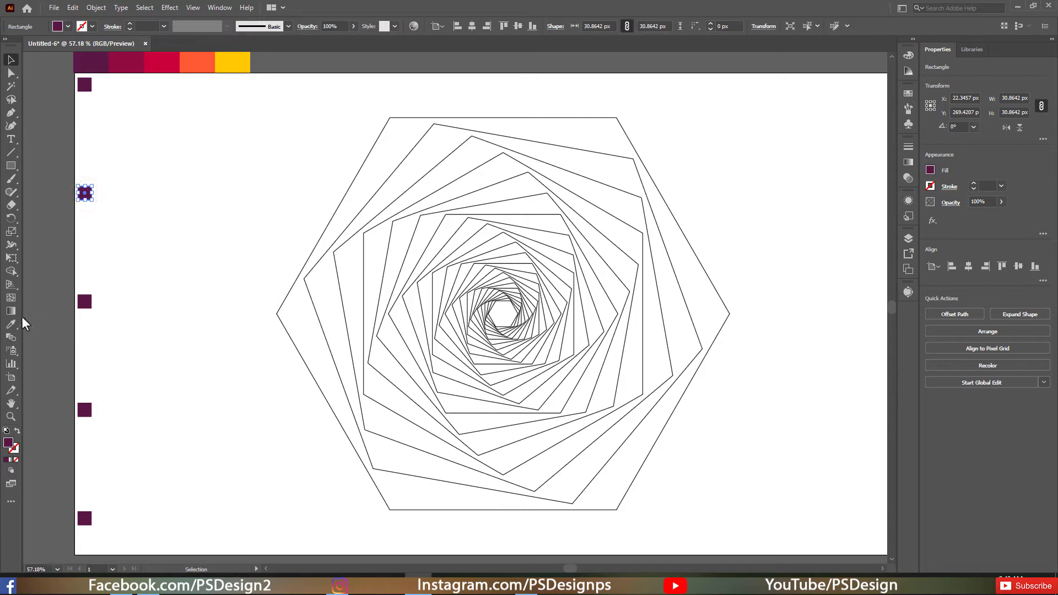
pyautogui.click(11, 324)
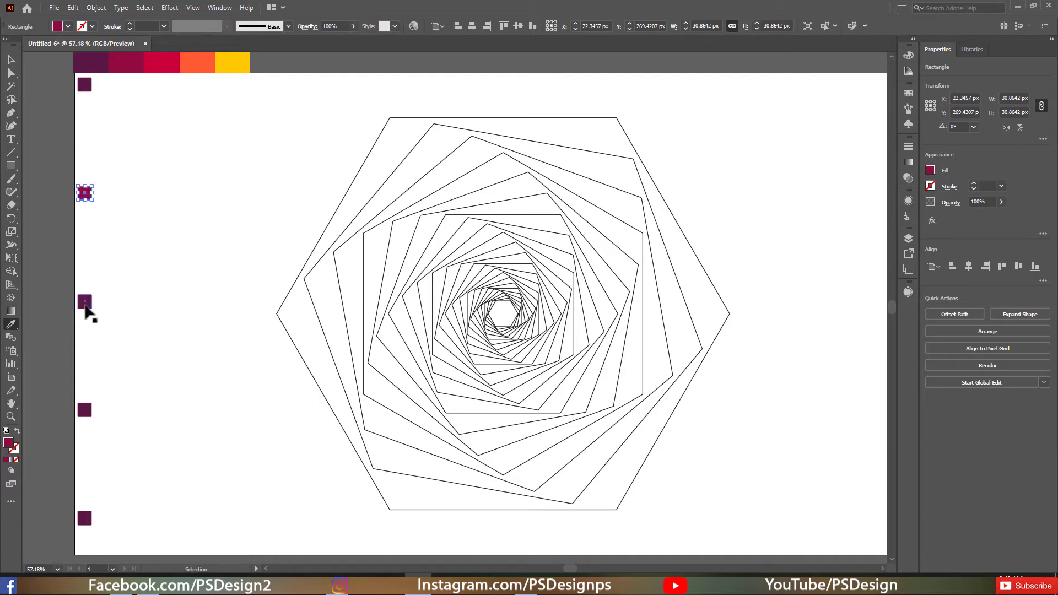
# - Sample crimson, orange and yellow onto the third, fourth and fifth squares, then select all five
pyautogui.keyDown('ctrl'); pyautogui.click(84, 303); pyautogui.keyUp('ctrl')
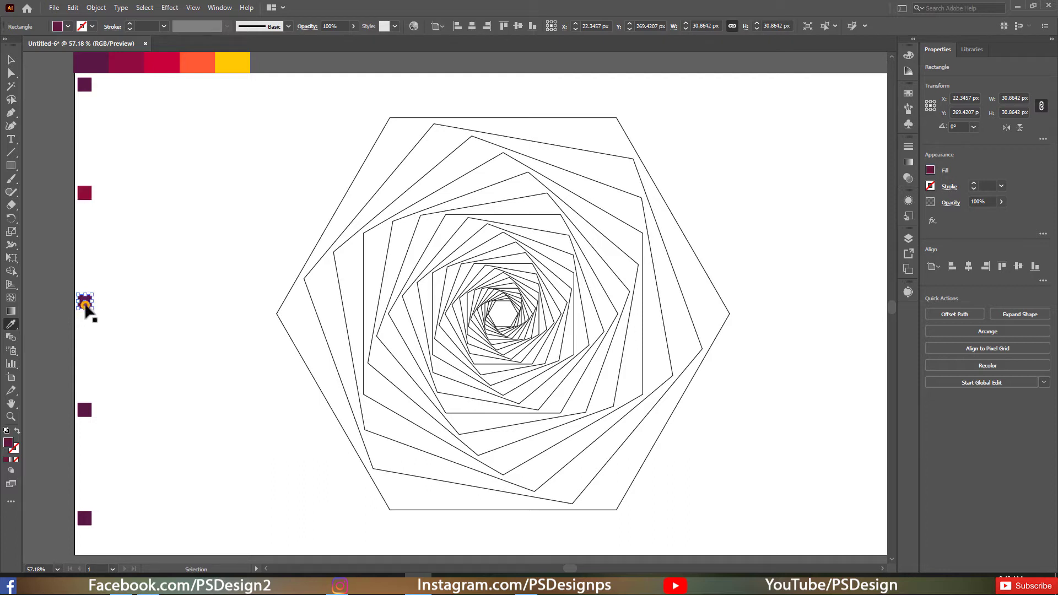
pyautogui.click(157, 65)
pyautogui.keyDown('ctrl'); pyautogui.click(84, 411); pyautogui.keyUp('ctrl')
pyautogui.click(194, 67)
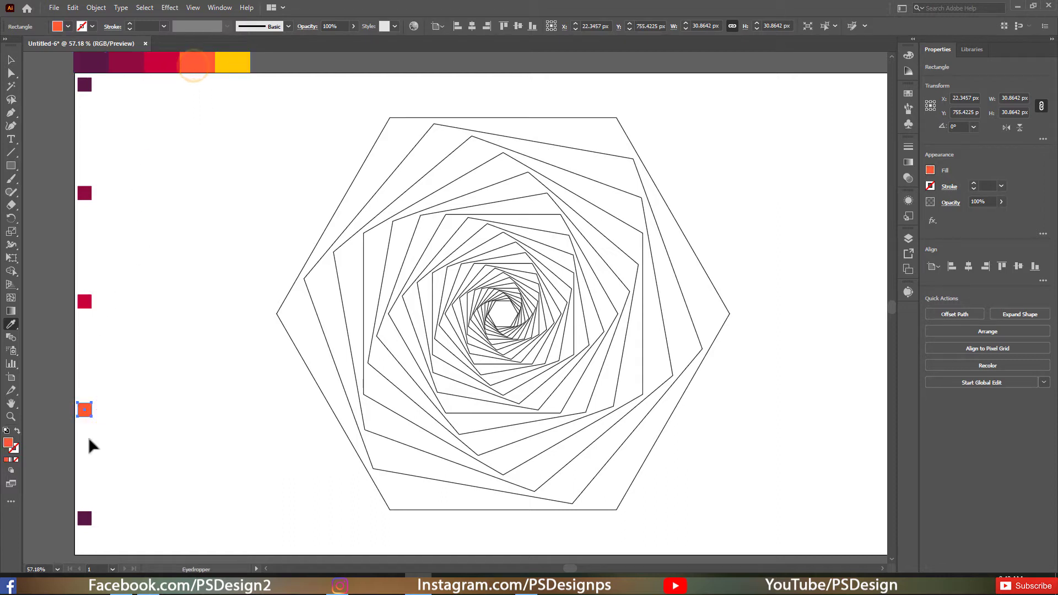
pyautogui.keyDown('ctrl'); pyautogui.click(84, 518); pyautogui.keyUp('ctrl')
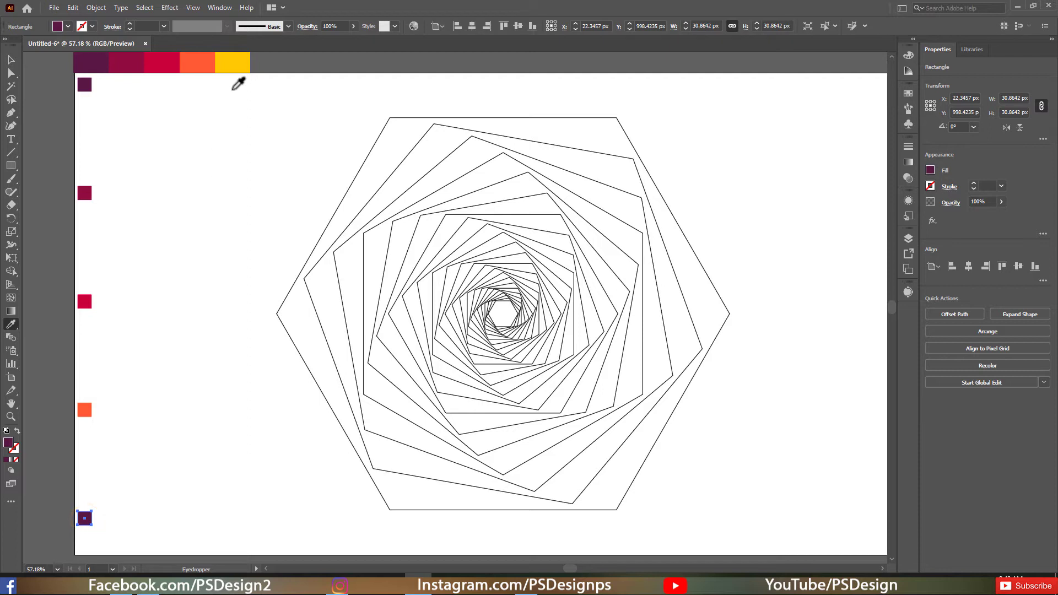
pyautogui.click(234, 69)
pyautogui.click(12, 60)
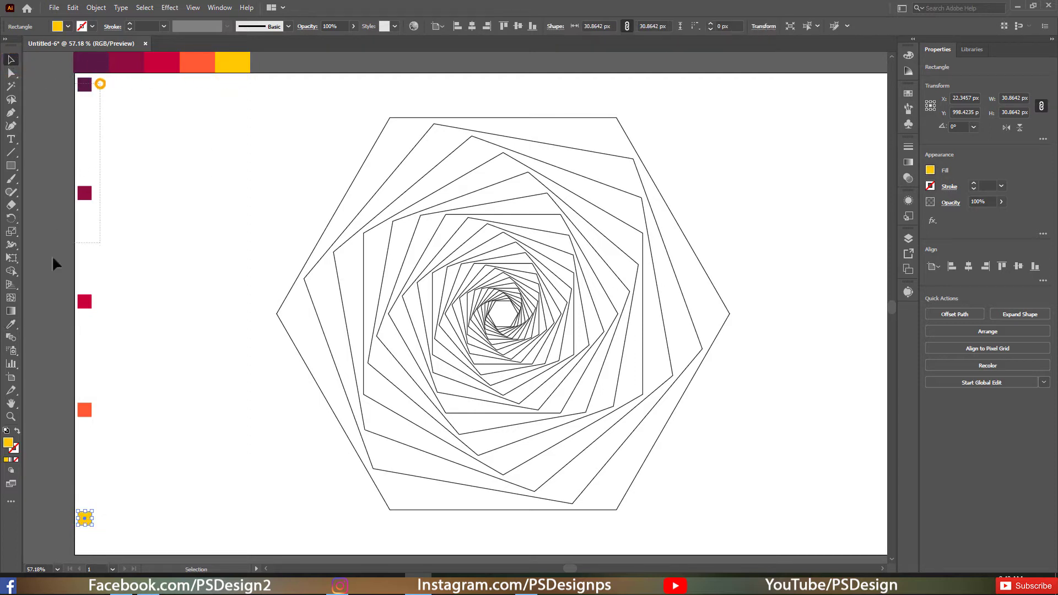
pyautogui.moveTo(52, 258); pyautogui.dragTo(59, 528)
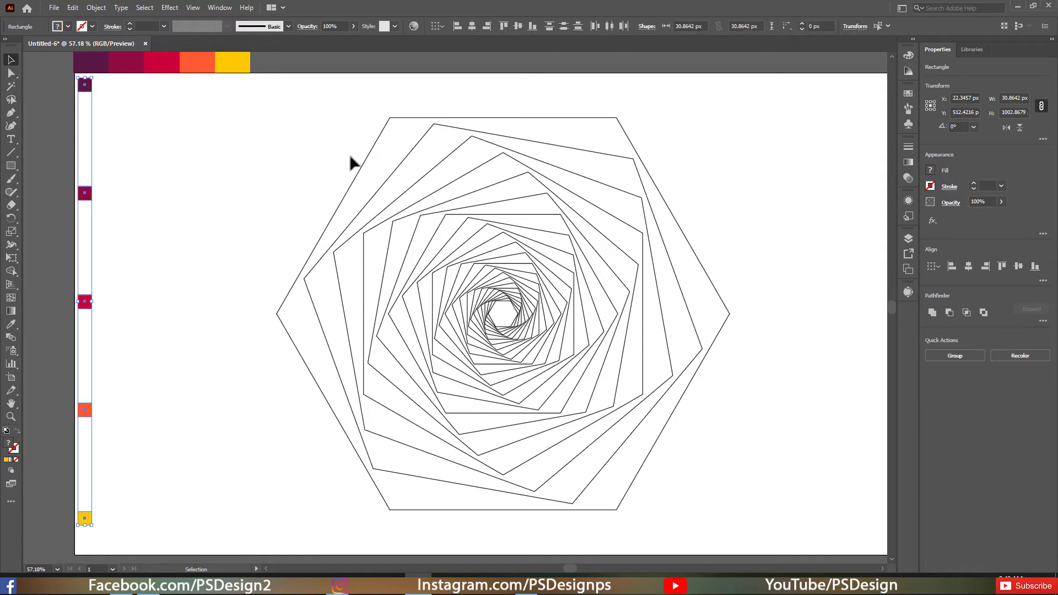
# - Align the squares on a common vertical centre and distribute them evenly top to bottom
pyautogui.click(471, 28)
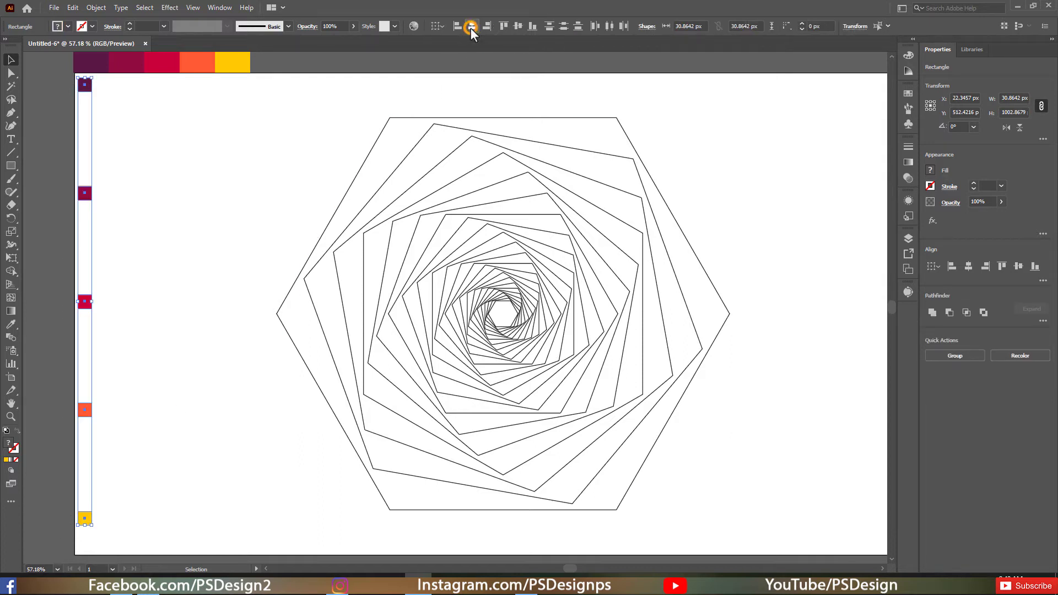
pyautogui.click(566, 25)
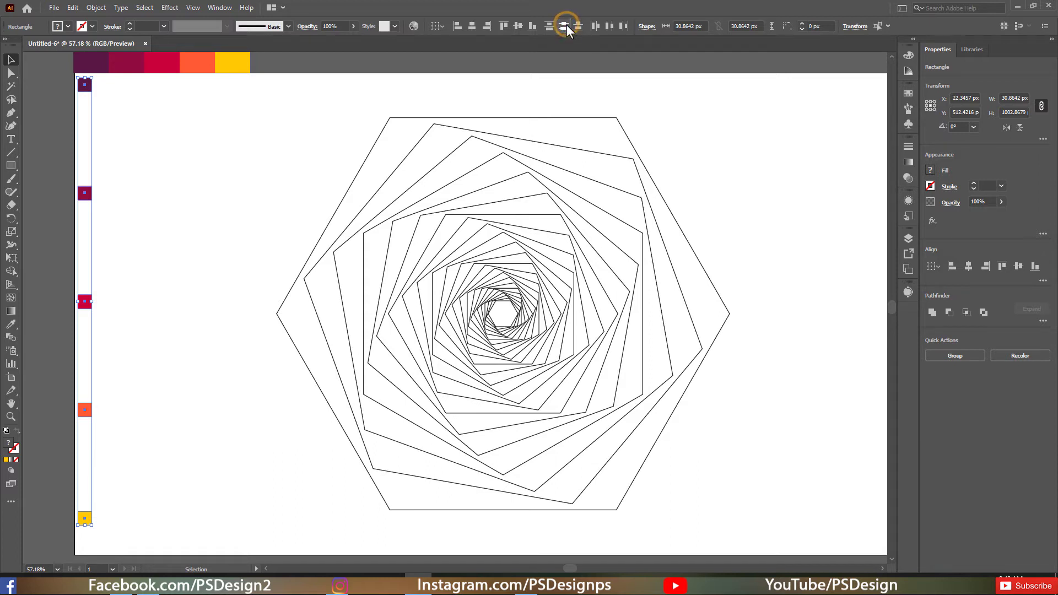
pyautogui.click(145, 252)
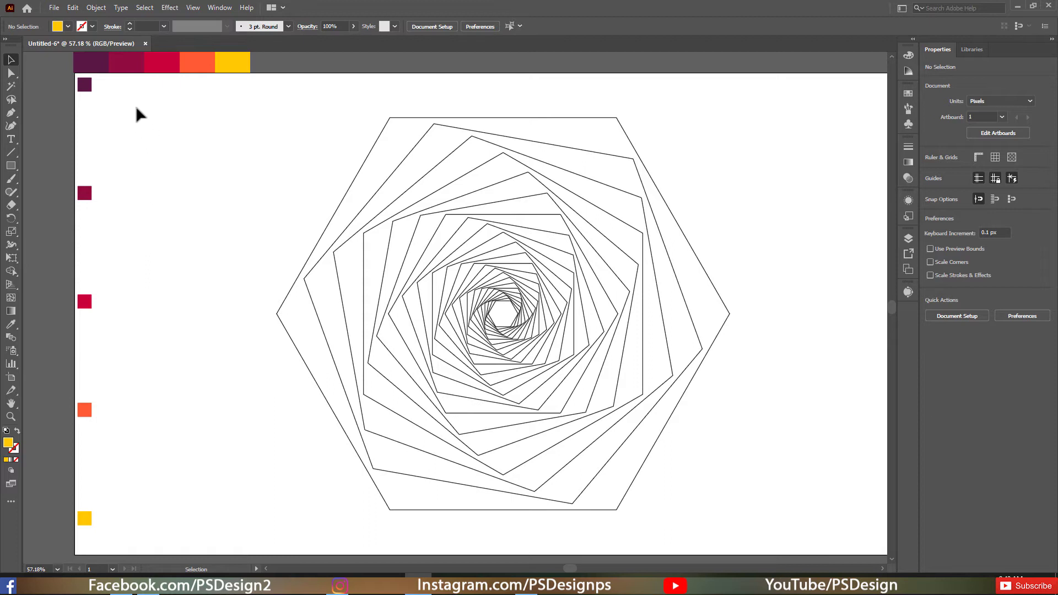
pyautogui.moveTo(118, 81); pyautogui.dragTo(80, 523)
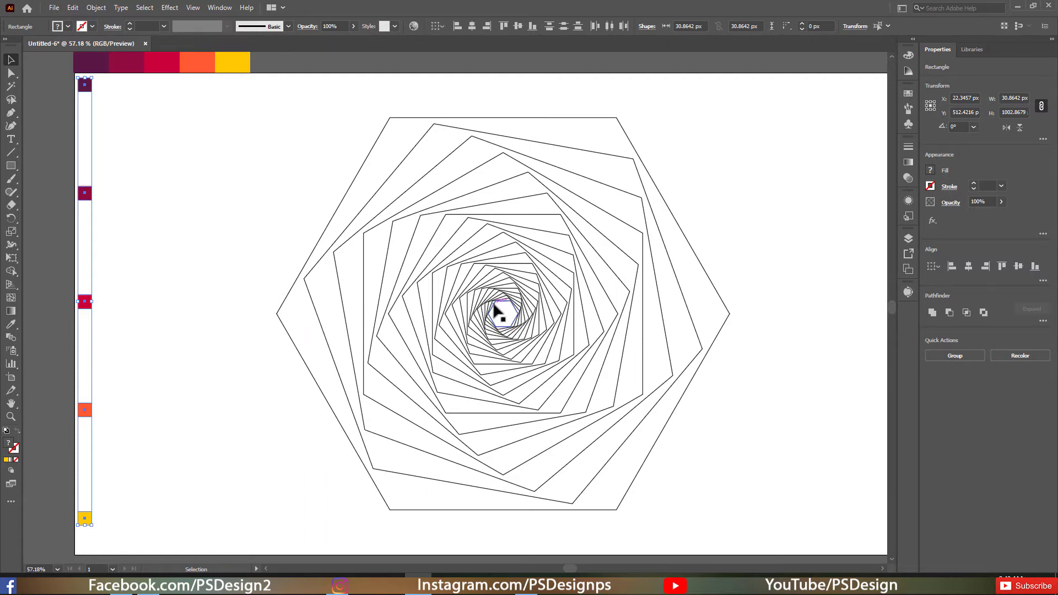
# - Reselect all five colour squares and bring the hexagon artwork back into view
pyautogui.click(65, 80)
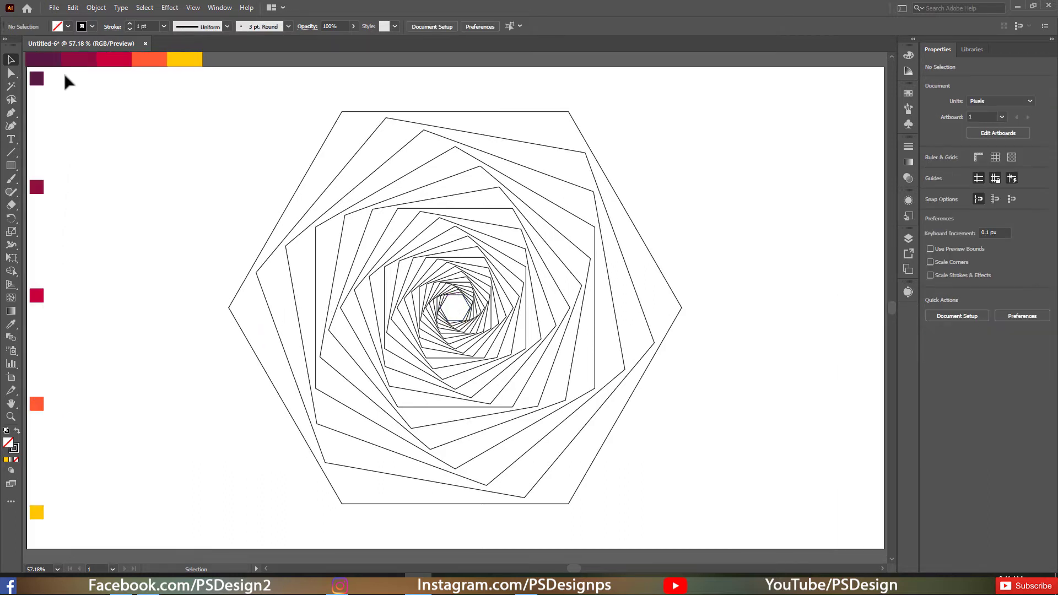
pyautogui.moveTo(64, 74); pyautogui.dragTo(289, 461)
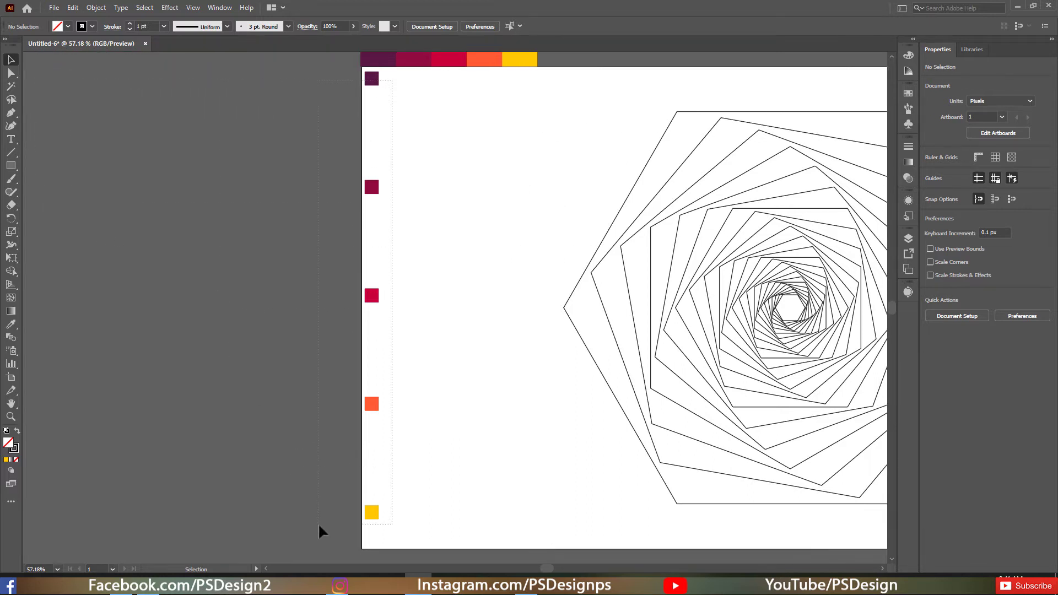
pyautogui.moveTo(319, 523); pyautogui.dragTo(328, 524)
pyautogui.moveTo(524, 425); pyautogui.dragTo(231, 415)
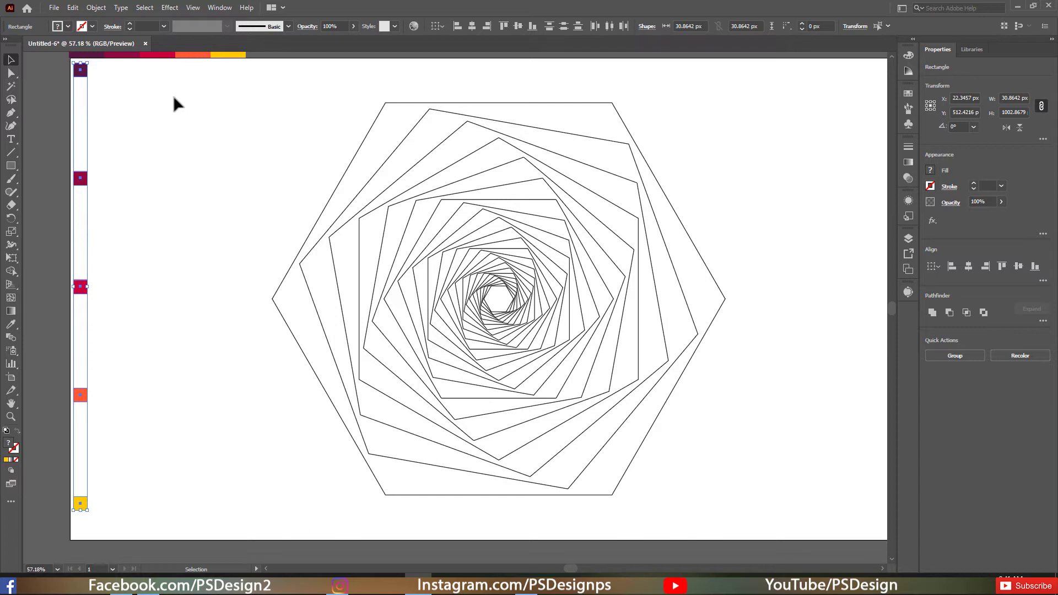
pyautogui.click(97, 7)
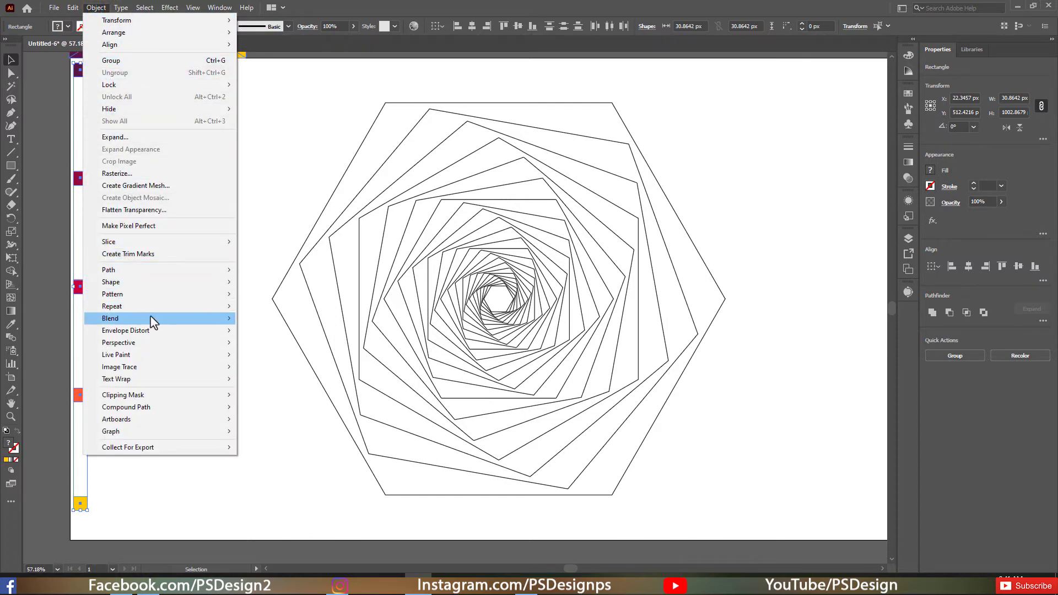
# - Set the blend options to use Specified Steps spacing
pyautogui.moveTo(153, 323)
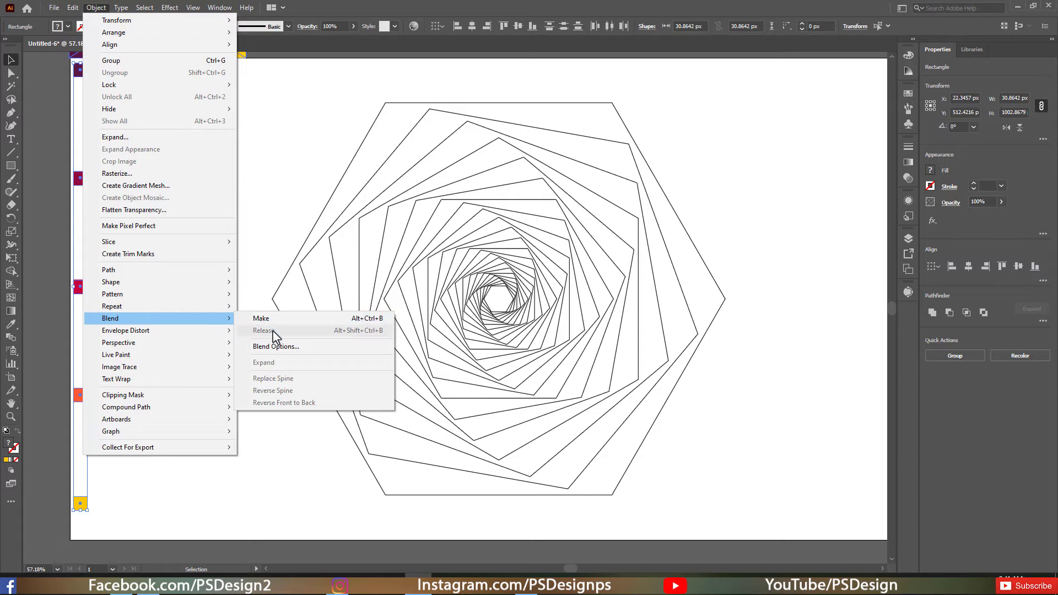
pyautogui.click(276, 347)
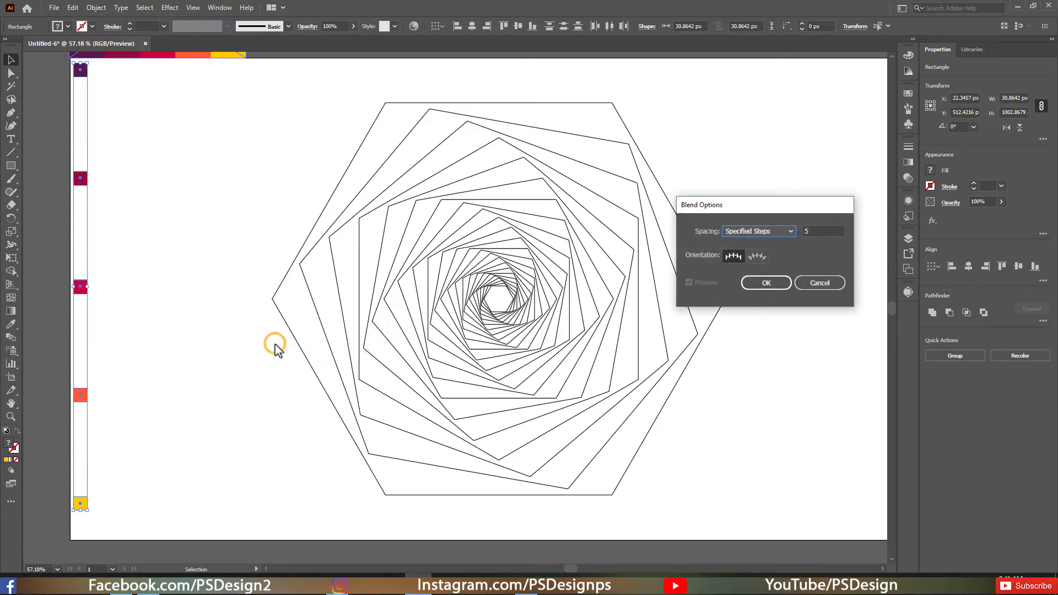
pyautogui.click(781, 232)
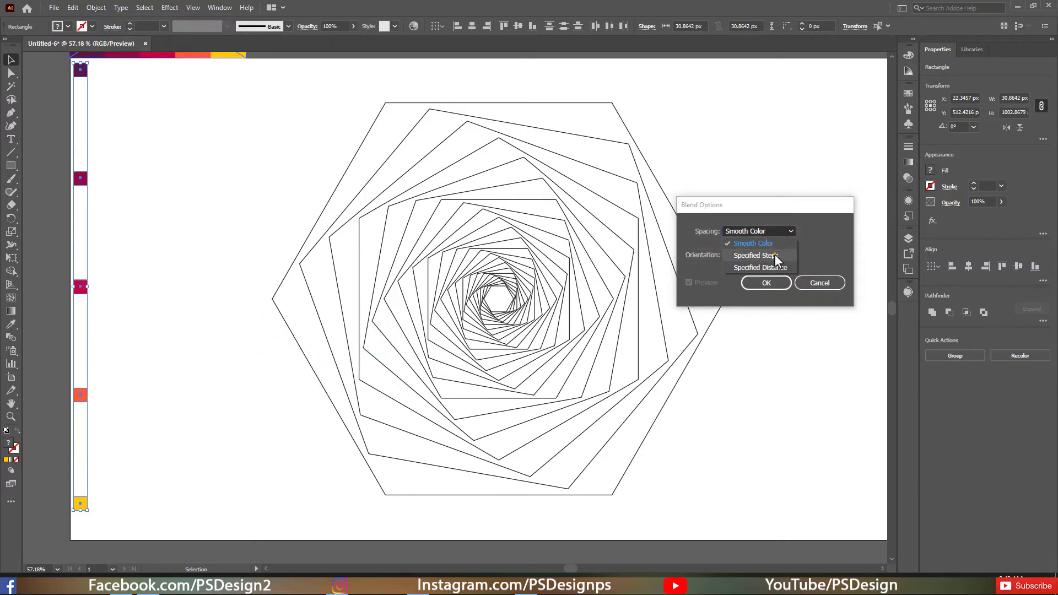
pyautogui.click(772, 255)
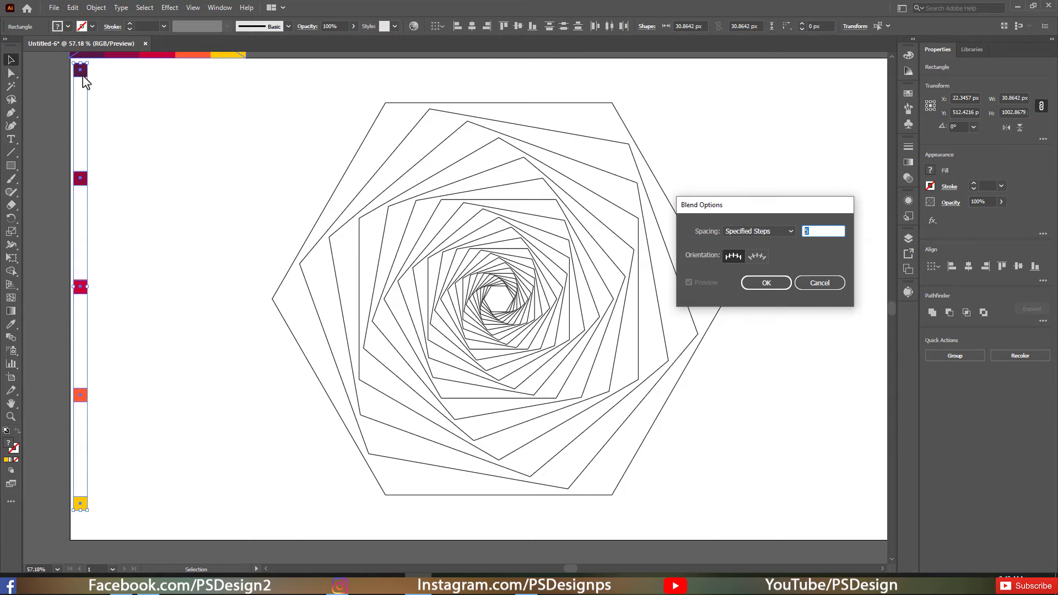
pyautogui.click(765, 283)
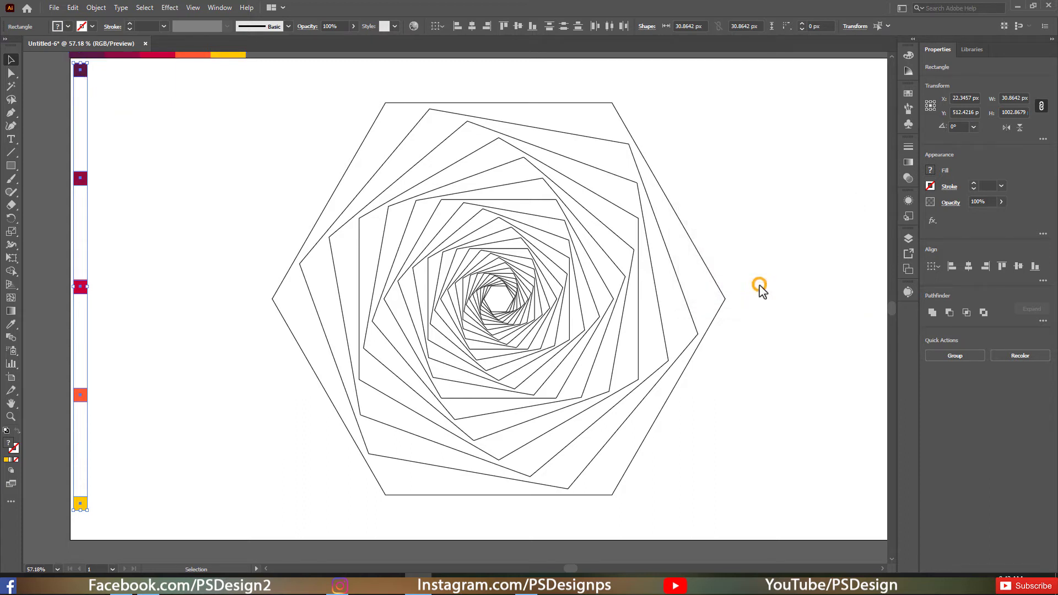
# - Make the blend joining the five color squares into a purple-to-yellow column
pyautogui.click(97, 8)
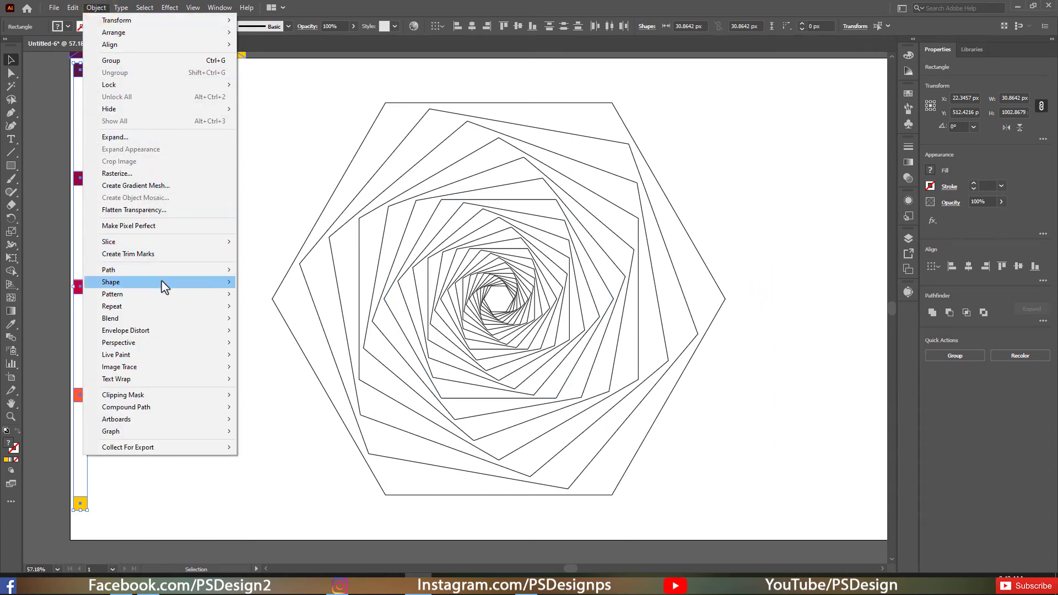
pyautogui.moveTo(165, 319)
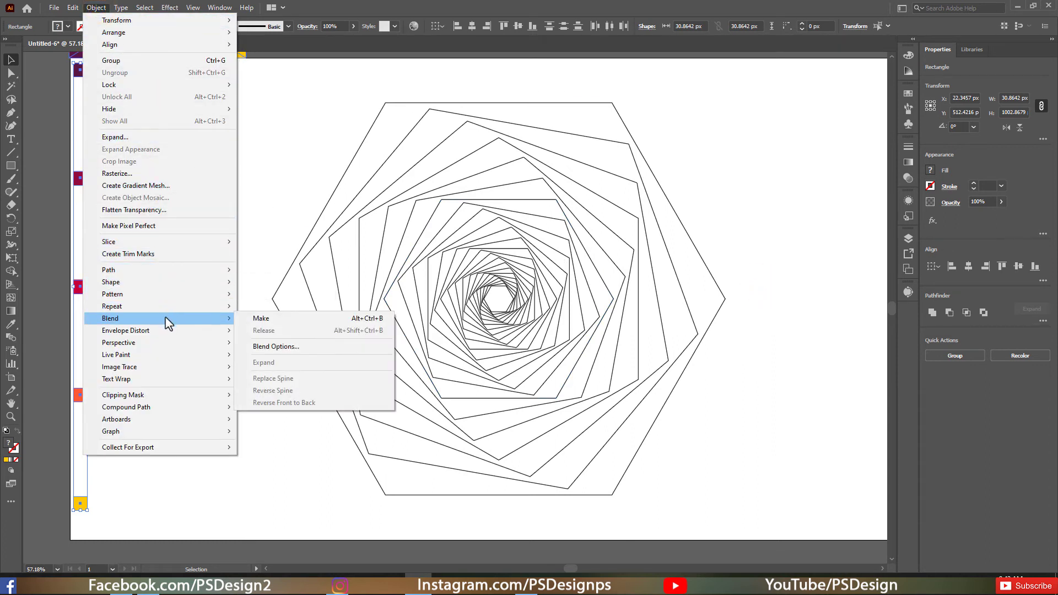
pyautogui.click(287, 322)
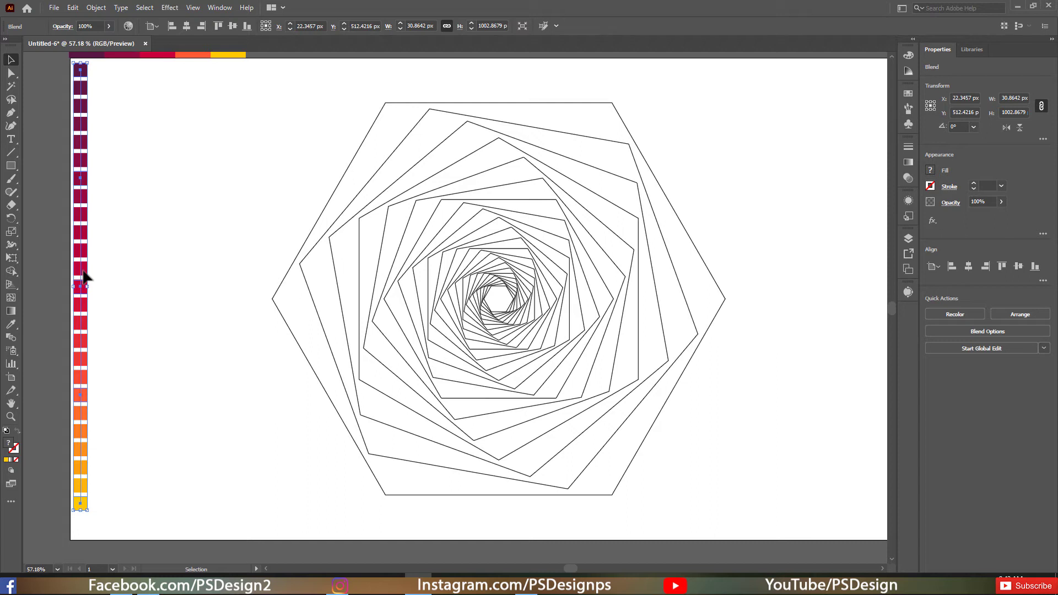
# - Expand the blended column into separate square shapes
pyautogui.click(97, 9)
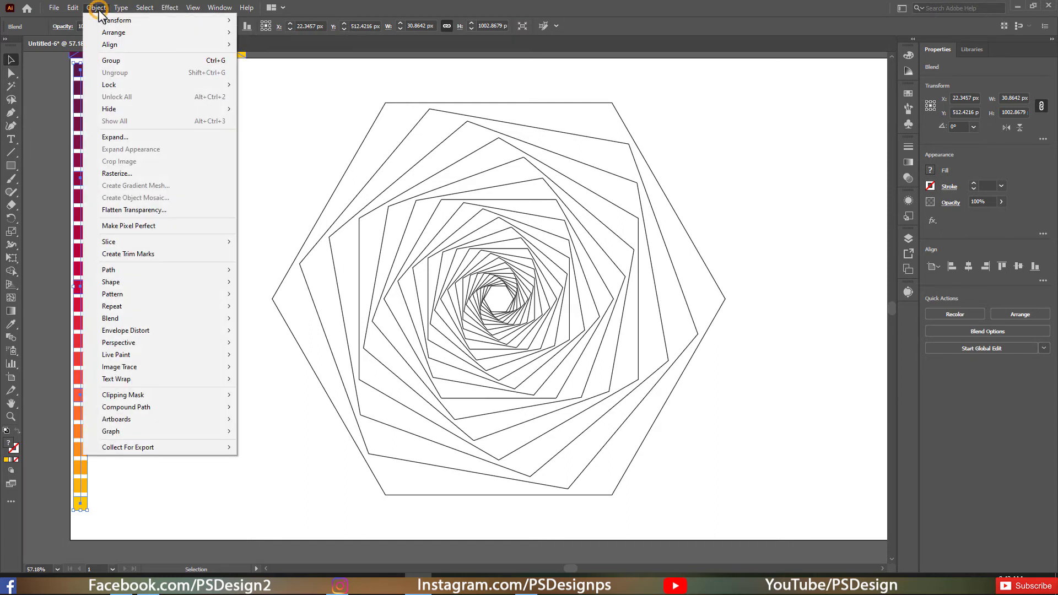
pyautogui.click(123, 140)
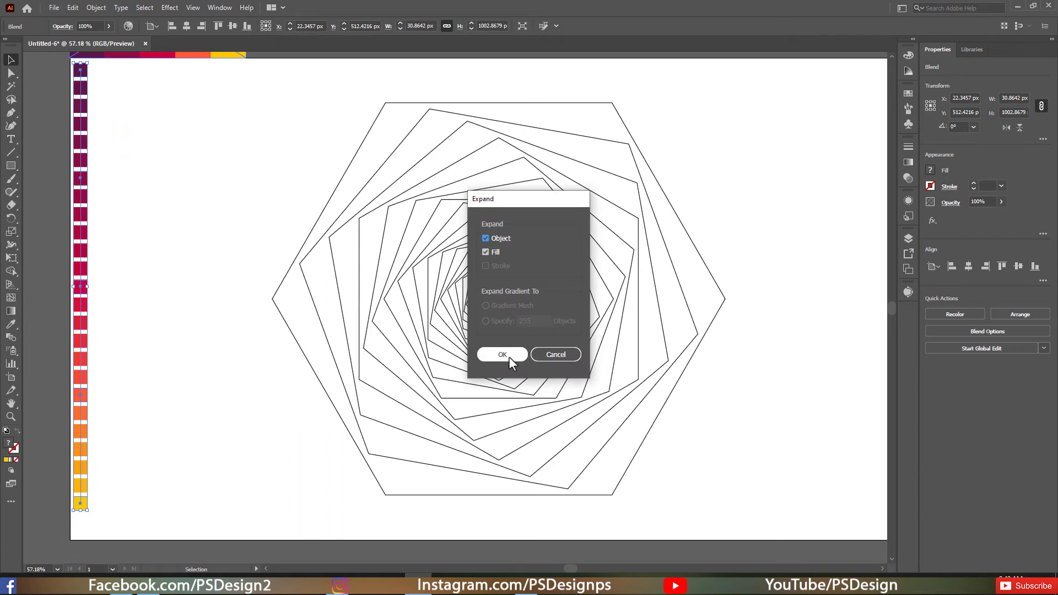
pyautogui.click(502, 354)
pyautogui.click(124, 151)
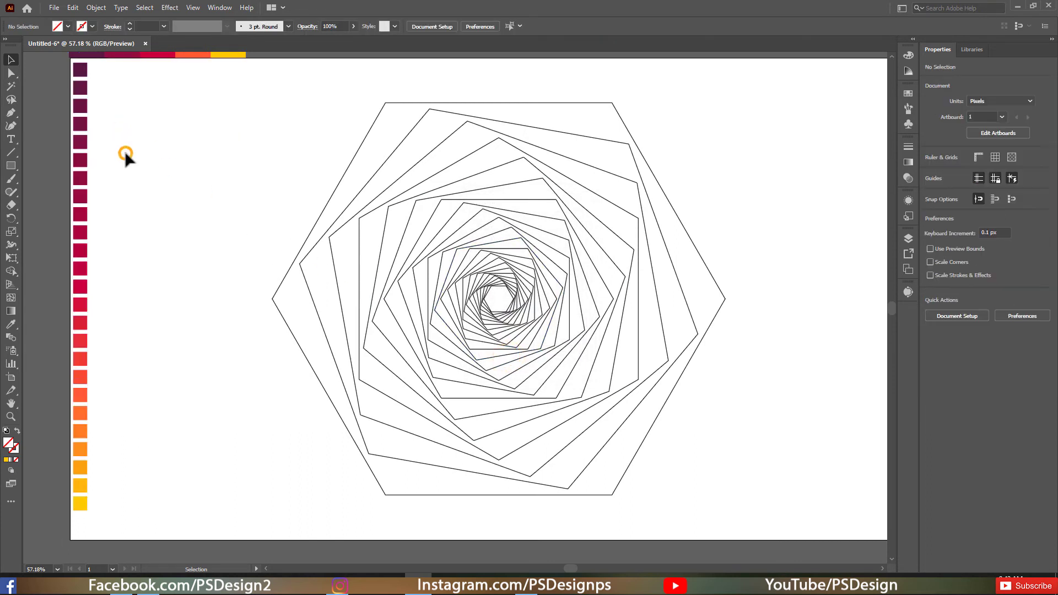
# - Ungroup the expanded swatch column into individual squares
pyautogui.click(87, 78)
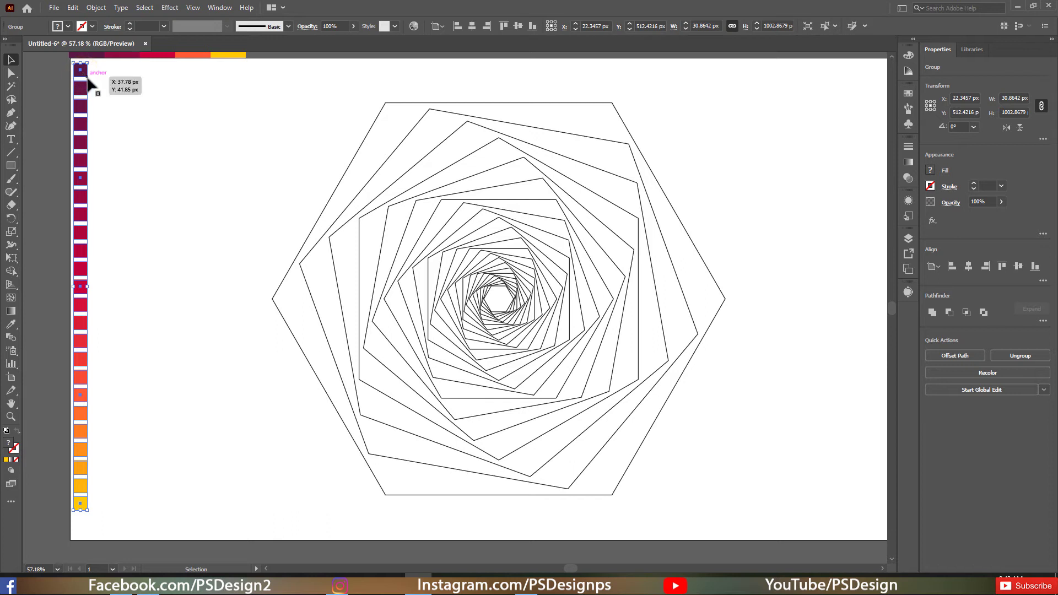
pyautogui.rightClick(81, 129)
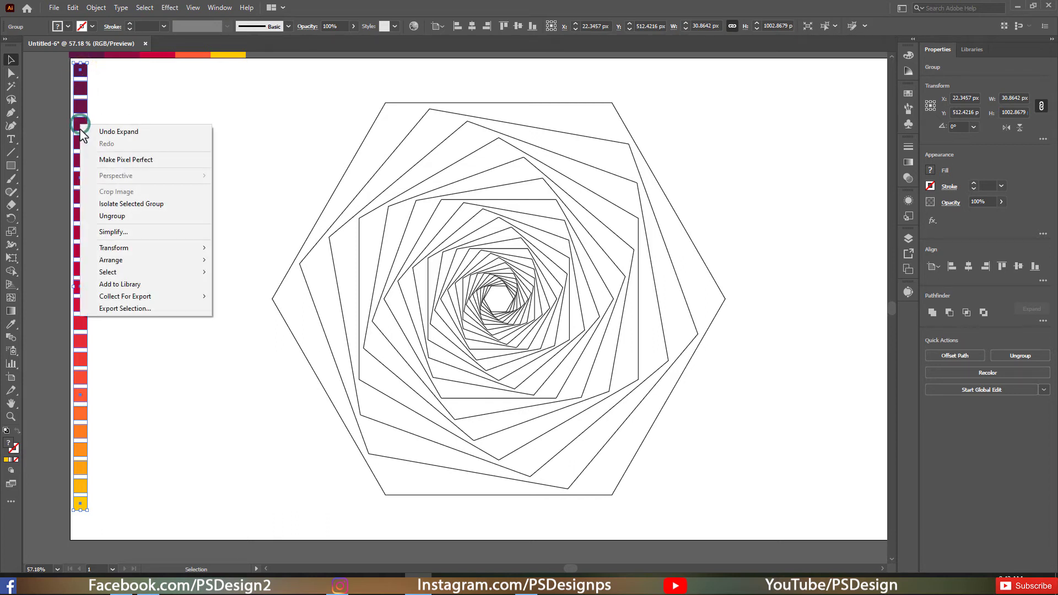
pyautogui.click(122, 220)
pyautogui.click(137, 141)
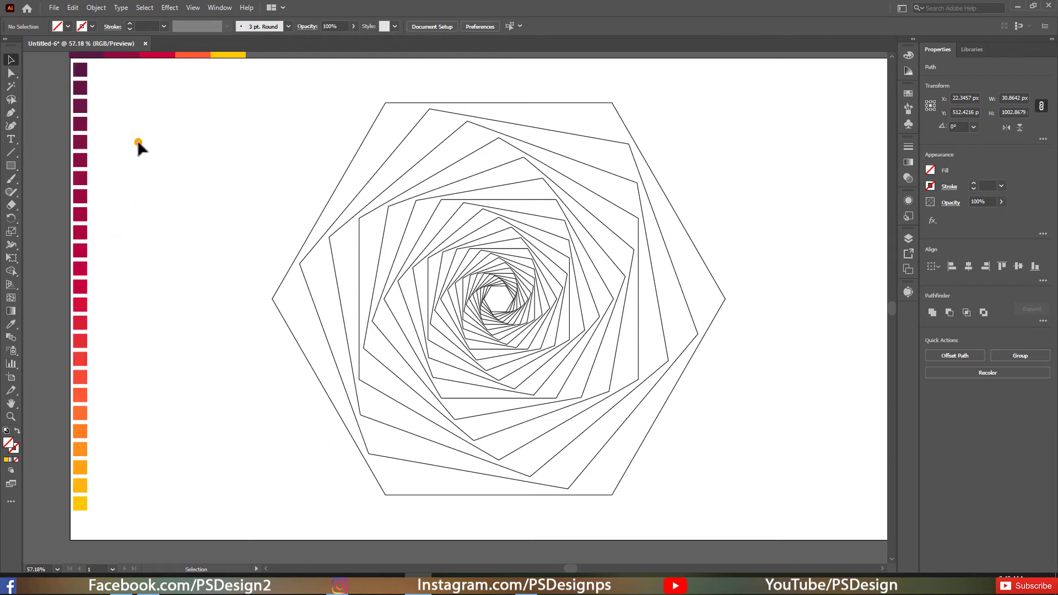
# - Fill the whole hexagon spiral with the top dark purple swatch using the Eyedropper
pyautogui.click(332, 196)
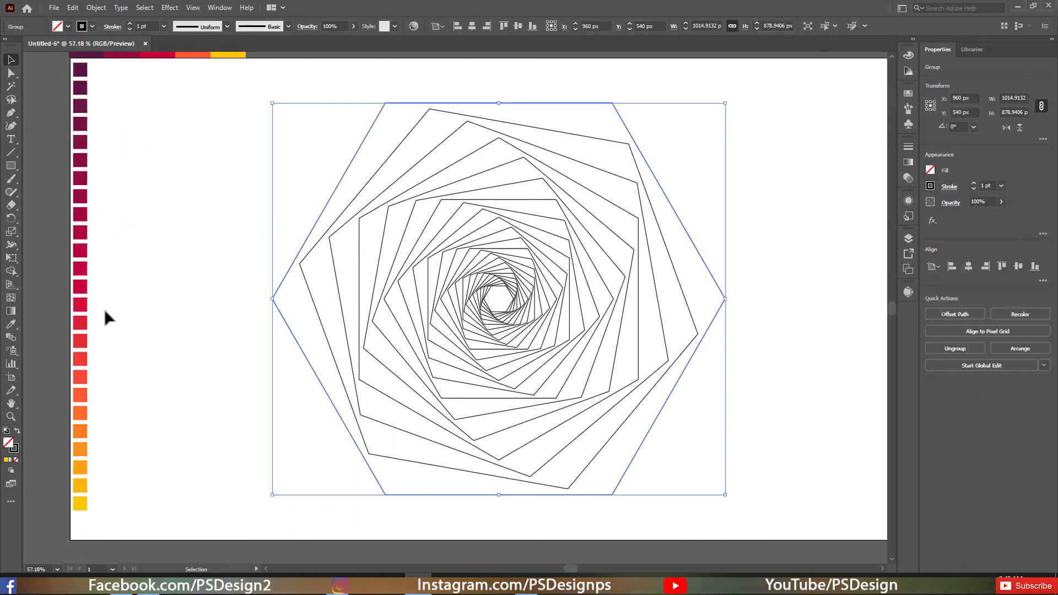
pyautogui.click(10, 326)
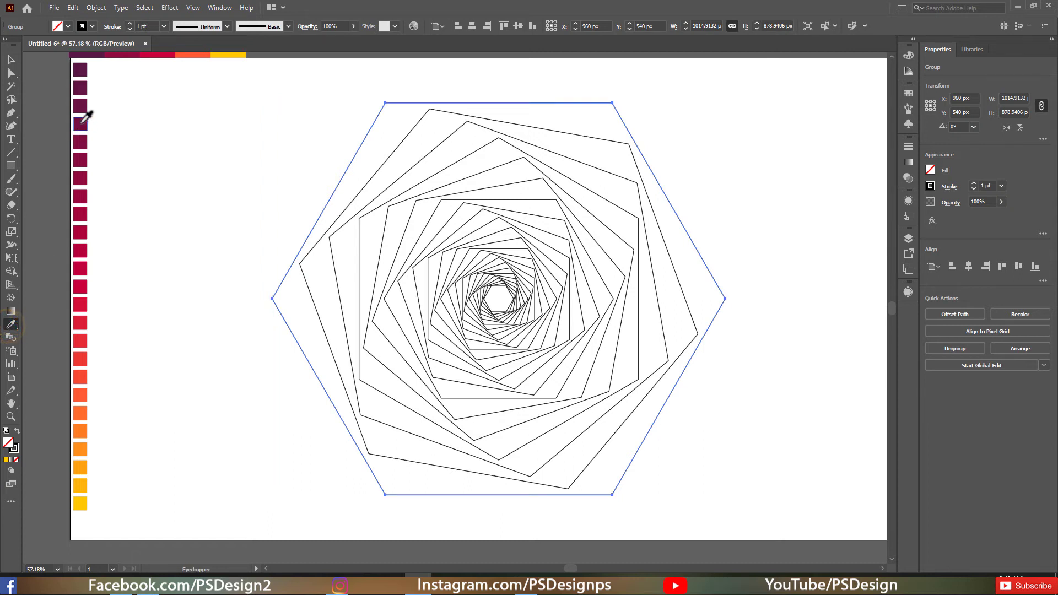
pyautogui.click(81, 69)
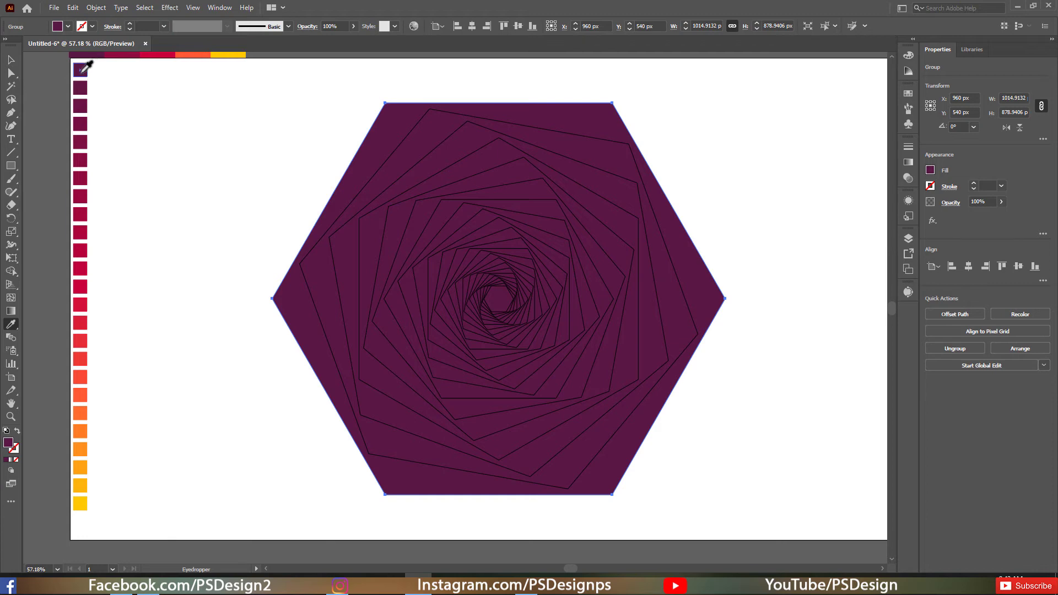
# - Move the used top swatch aside and fill the inner hexagons with the next purple
pyautogui.press('ctrl')
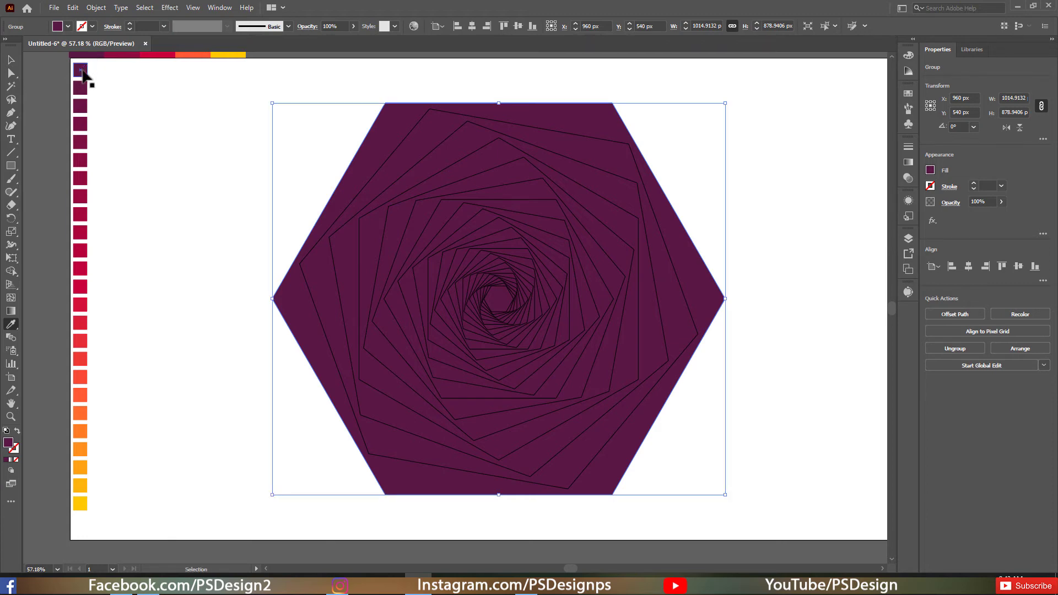
pyautogui.moveTo(81, 70); pyautogui.dragTo(51, 76)
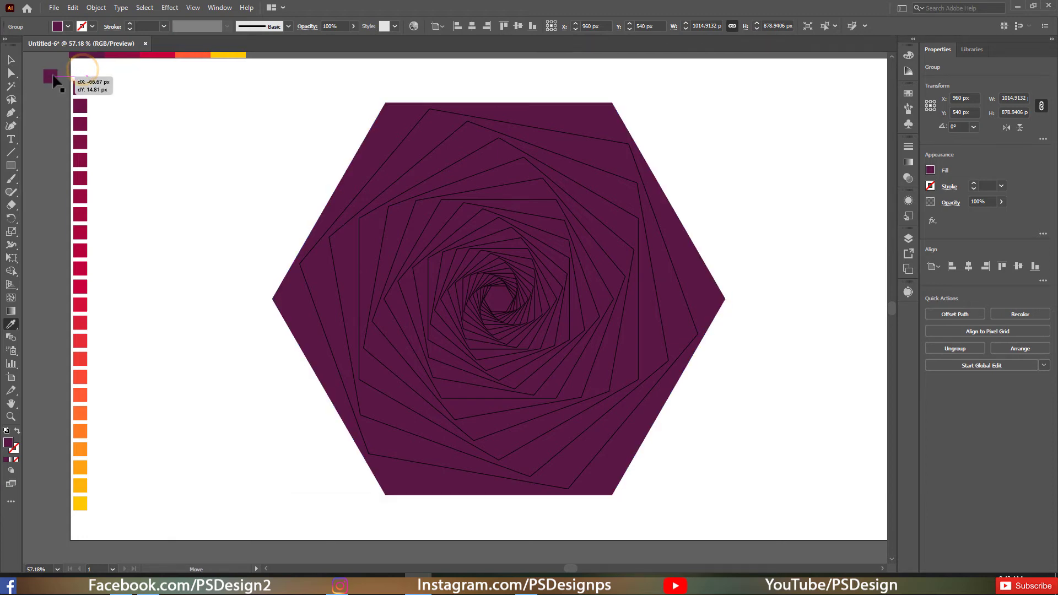
pyautogui.press('ctrl')
pyautogui.keyDown('ctrl'); pyautogui.click(358, 203); pyautogui.keyUp('ctrl')
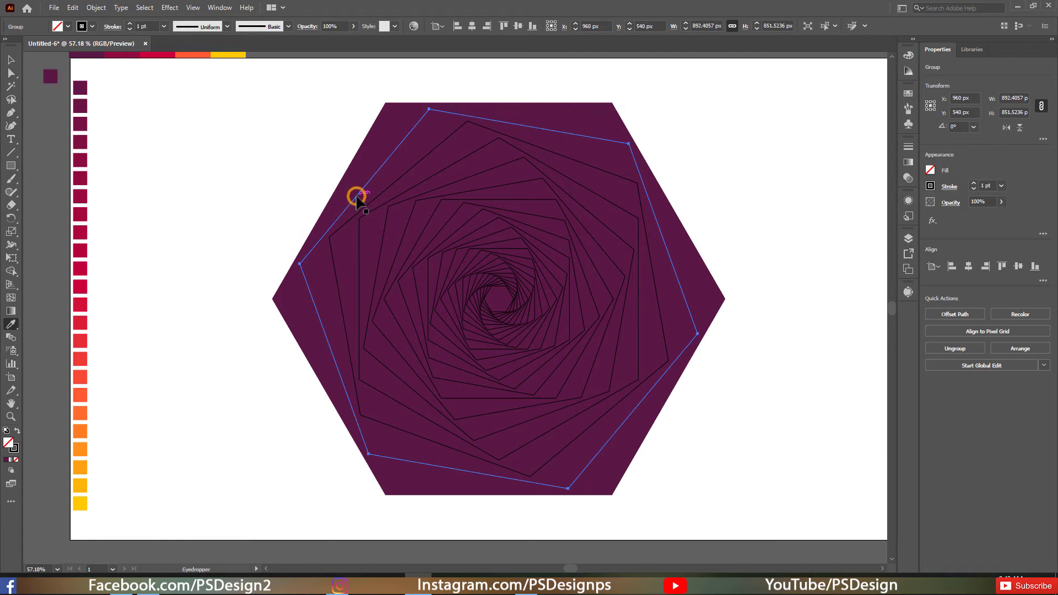
pyautogui.click(81, 87)
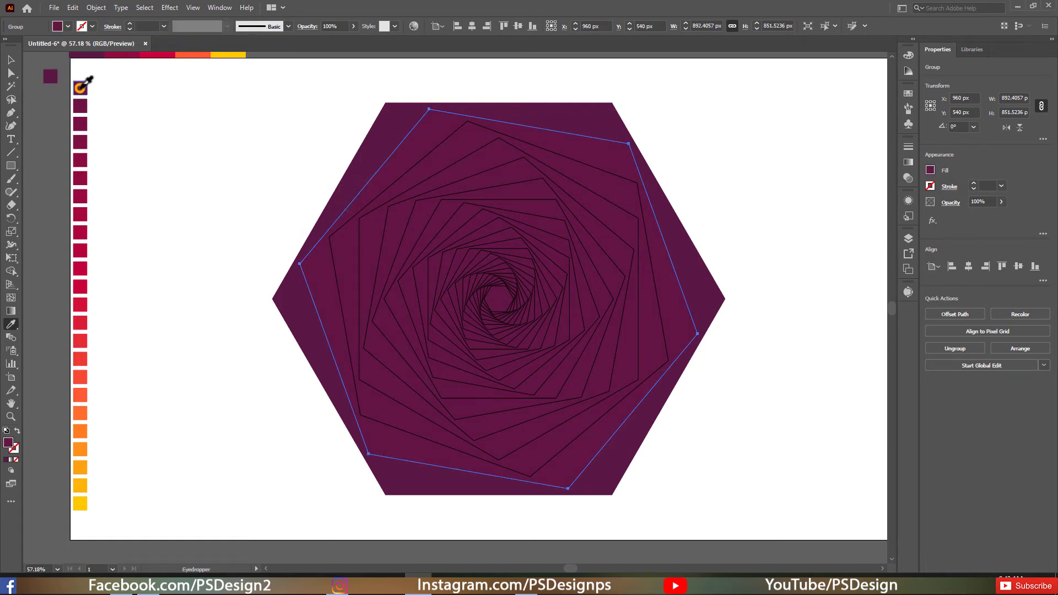
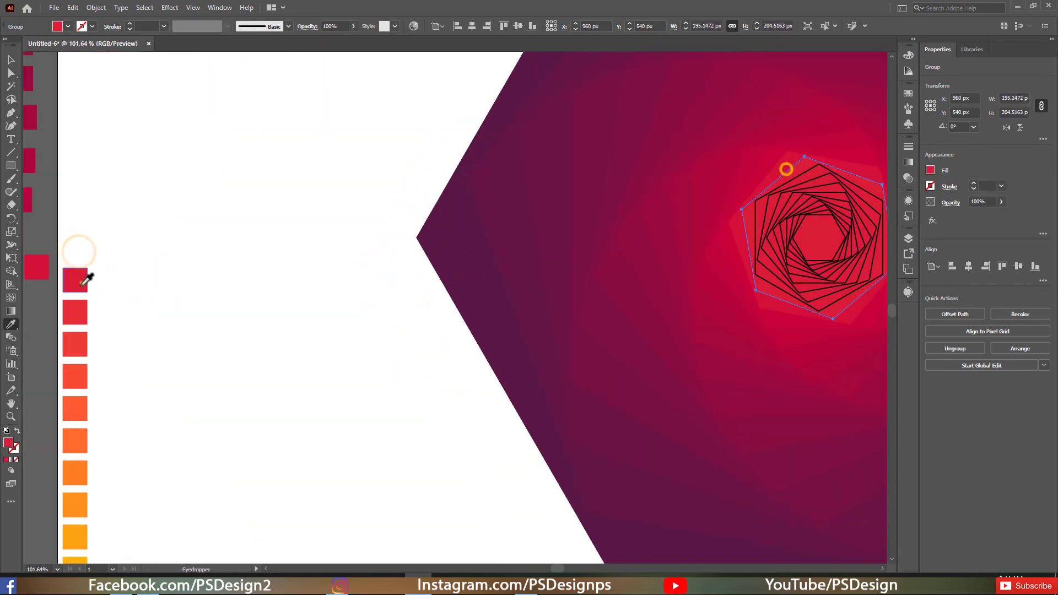
# - Sample swatch colours onto the next inner hexagons, moving the gradient into orange
pyautogui.click(83, 279)
pyautogui.keyDown('ctrl'); pyautogui.click(802, 180); pyautogui.keyUp('ctrl')
pyautogui.moveTo(83, 280)
pyautogui.mouseDown()
pyautogui.moveTo(35, 302)
pyautogui.moveTo(47, 343)
pyautogui.moveTo(35, 342)
pyautogui.moveTo(32, 379)
pyautogui.moveTo(42, 413)
pyautogui.moveTo(59, 377)
pyautogui.moveTo(39, 469)
pyautogui.moveTo(50, 531)
pyautogui.mouseUp()
pyautogui.click(78, 309)
pyautogui.keyDown('ctrl'); pyautogui.click(799, 185); pyautogui.keyUp('ctrl')
pyautogui.click(79, 347)
pyautogui.keyDown('ctrl'); pyautogui.click(803, 187); pyautogui.keyUp('ctrl')
pyautogui.click(83, 371)
pyautogui.keyDown('ctrl'); pyautogui.click(814, 184); pyautogui.keyUp('ctrl')
pyautogui.keyDown('ctrl'); pyautogui.click(834, 192); pyautogui.keyUp('ctrl')
pyautogui.click(80, 414)
# - Fill the following smaller spiral hexagons with sampled orange swatches
pyautogui.click(94, 372)
pyautogui.keyDown('ctrl'); pyautogui.click(816, 134); pyautogui.keyUp('ctrl')
pyautogui.keyDown('ctrl'); pyautogui.click(815, 134); pyautogui.keyUp('ctrl')
pyautogui.click(94, 405)
pyautogui.keyDown('ctrl'); pyautogui.click(821, 140); pyautogui.keyUp('ctrl')
pyautogui.click(94, 437)
pyautogui.keyDown('ctrl'); pyautogui.click(823, 144); pyautogui.keyUp('ctrl')
pyautogui.click(102, 468)
# - Turn the innermost hexagons yellow, ending with the centre one, and fit the artboard in view
pyautogui.keyDown('ctrl'); pyautogui.click(843, 147); pyautogui.keyUp('ctrl')
pyautogui.click(97, 501)
pyautogui.keyDown('ctrl'); pyautogui.click(760, 195); pyautogui.keyUp('ctrl')
pyautogui.keyDown('ctrl'); pyautogui.click(831, 165); pyautogui.keyUp('ctrl')
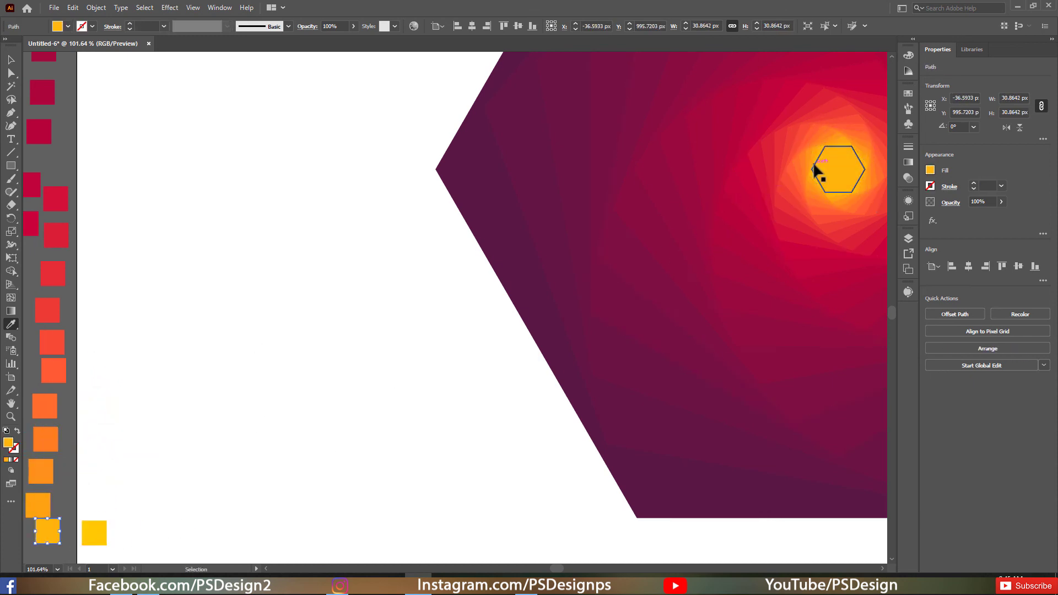
pyautogui.click(101, 533)
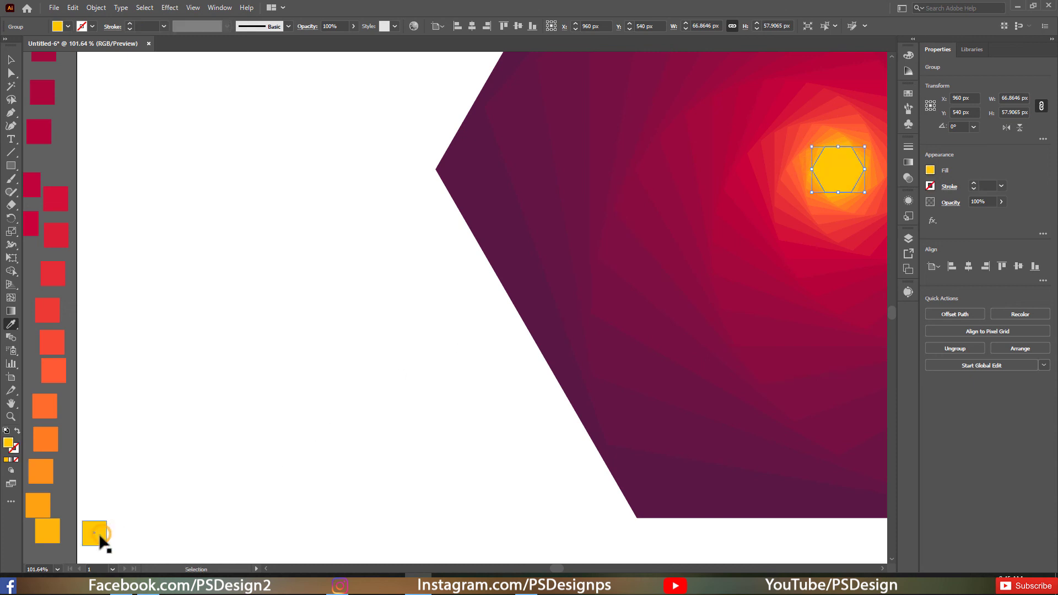
pyautogui.moveTo(101, 540); pyautogui.dragTo(48, 562)
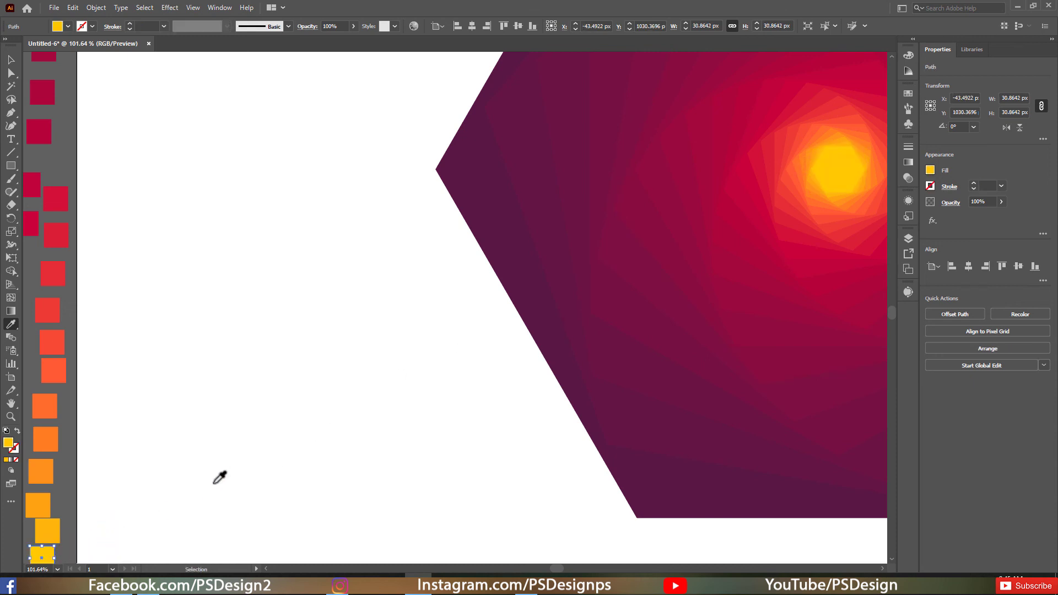
pyautogui.hotkey('ctrl', '0')
# - Marquee-select every hexagon of the spiral and group them
pyautogui.click(11, 59)
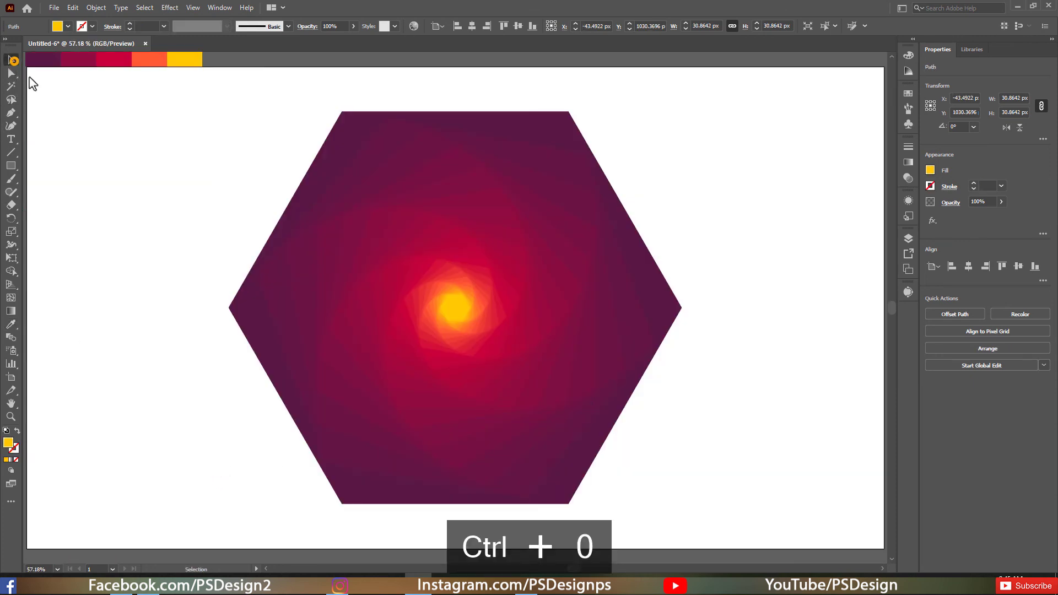
pyautogui.click(183, 137)
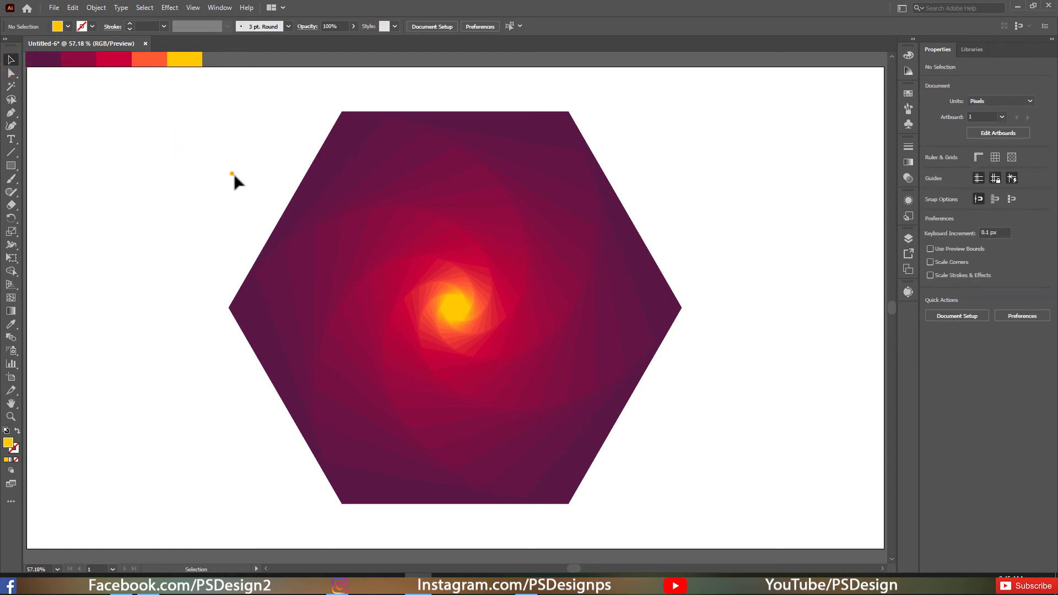
pyautogui.moveTo(231, 172); pyautogui.dragTo(703, 464)
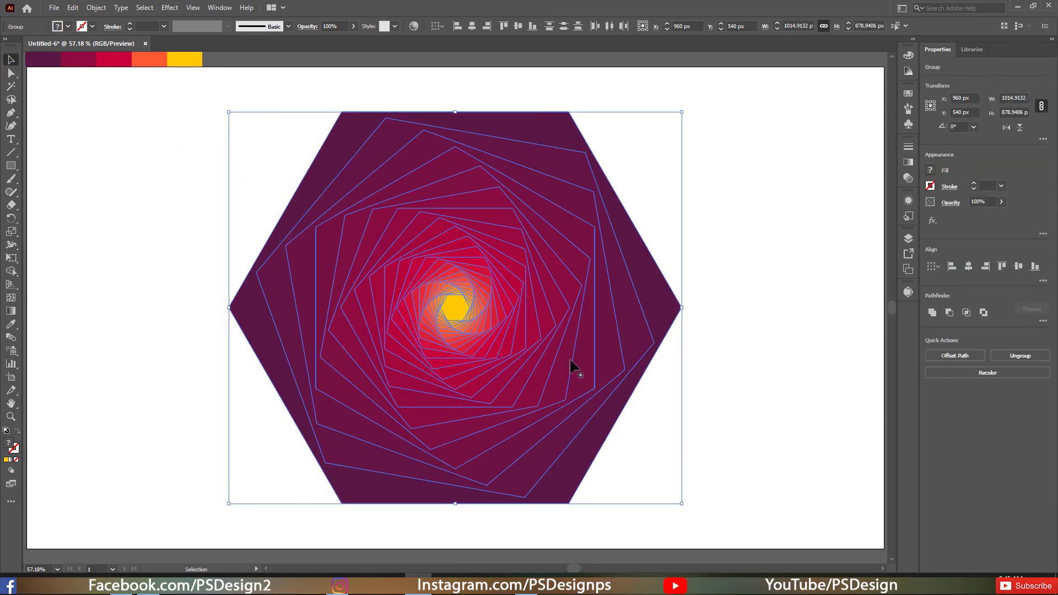
pyautogui.rightClick(546, 244)
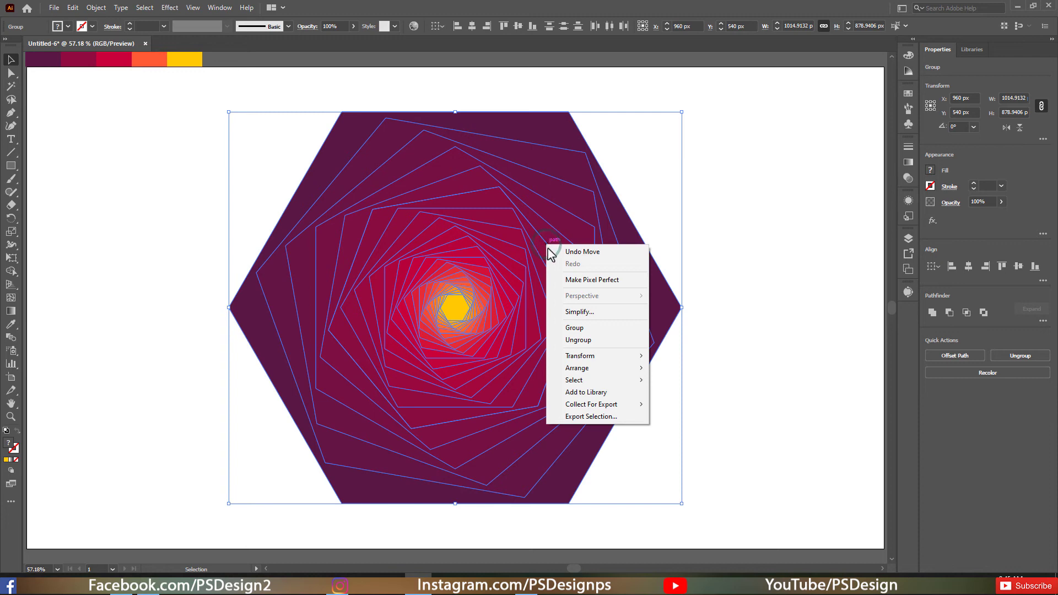
pyautogui.click(573, 328)
# - Centre the spiral group vertically and scale it to about 2569 × 2224 px, overflowing the artboard
pyautogui.press('a')
pyautogui.hotkey('ctrl', '-')
pyautogui.hotkey('ctrl', '-')
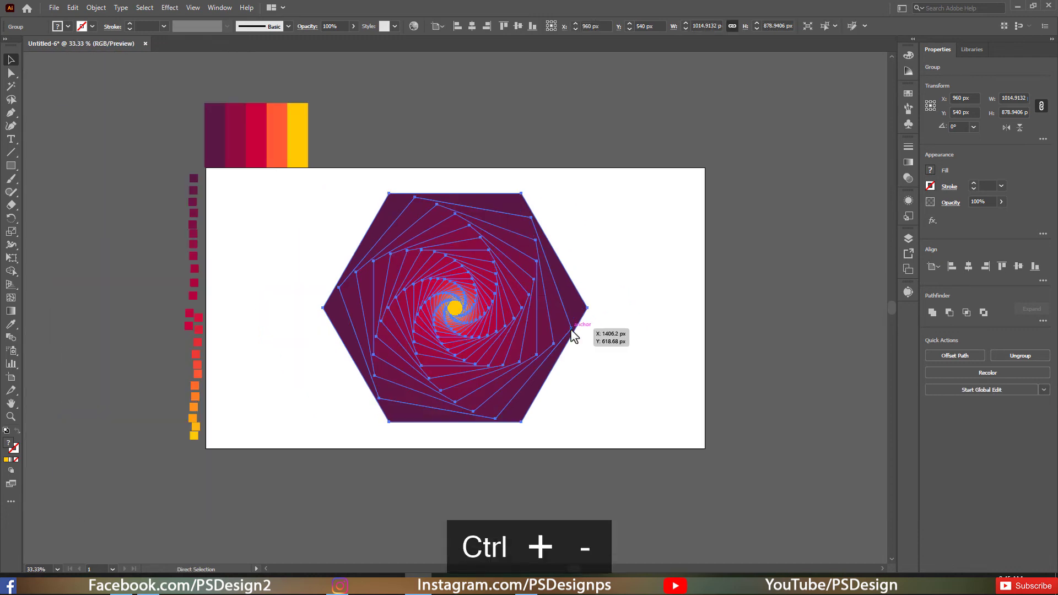
pyautogui.press('v')
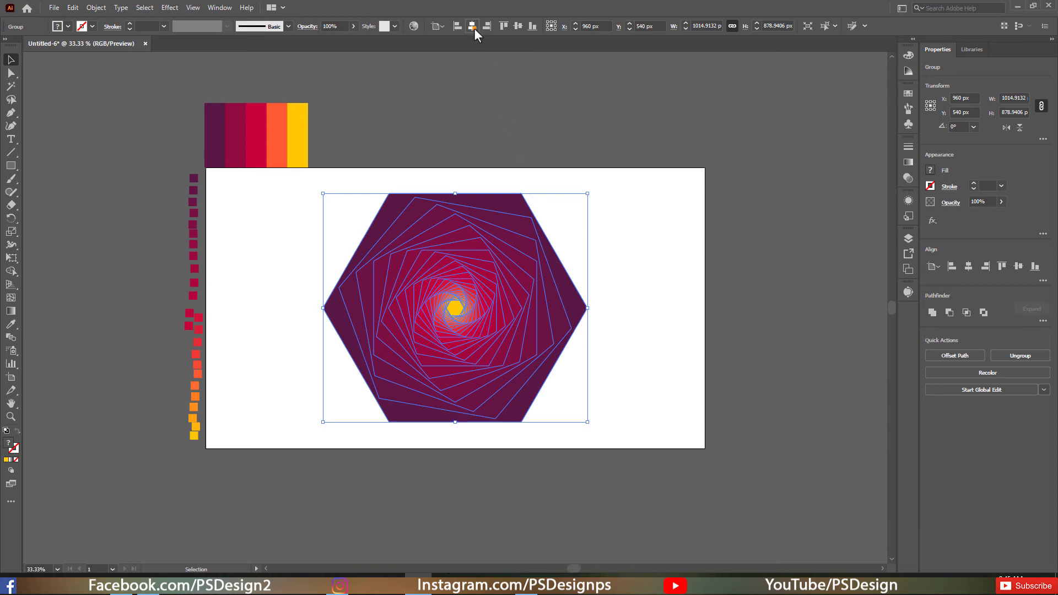
pyautogui.click(516, 28)
pyautogui.moveTo(587, 193); pyautogui.dragTo(823, 64)
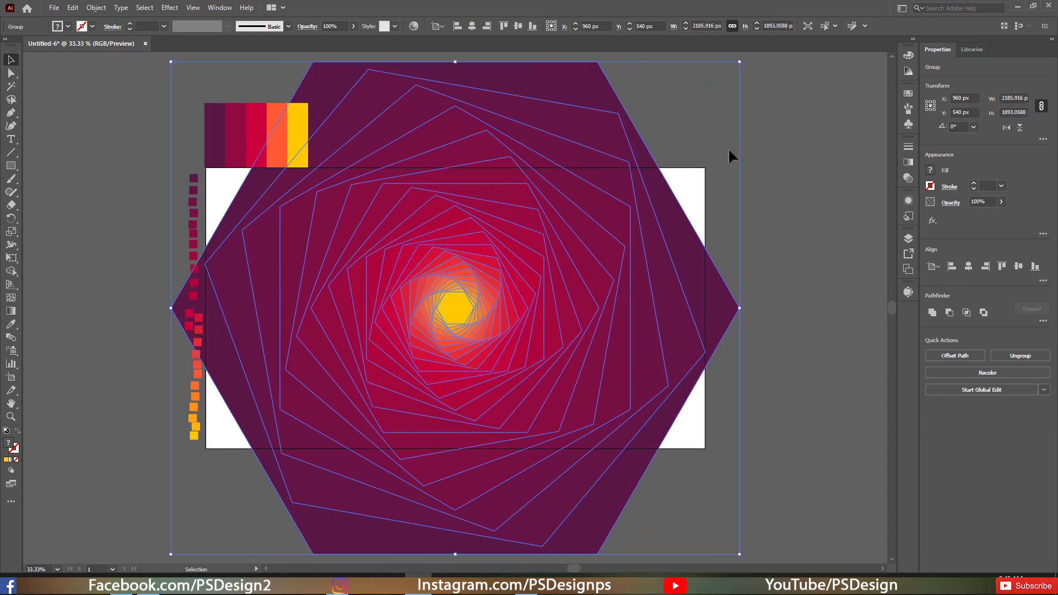
pyautogui.hotkey('ctrl', '-')
pyautogui.moveTo(669, 123); pyautogui.dragTo(722, 93)
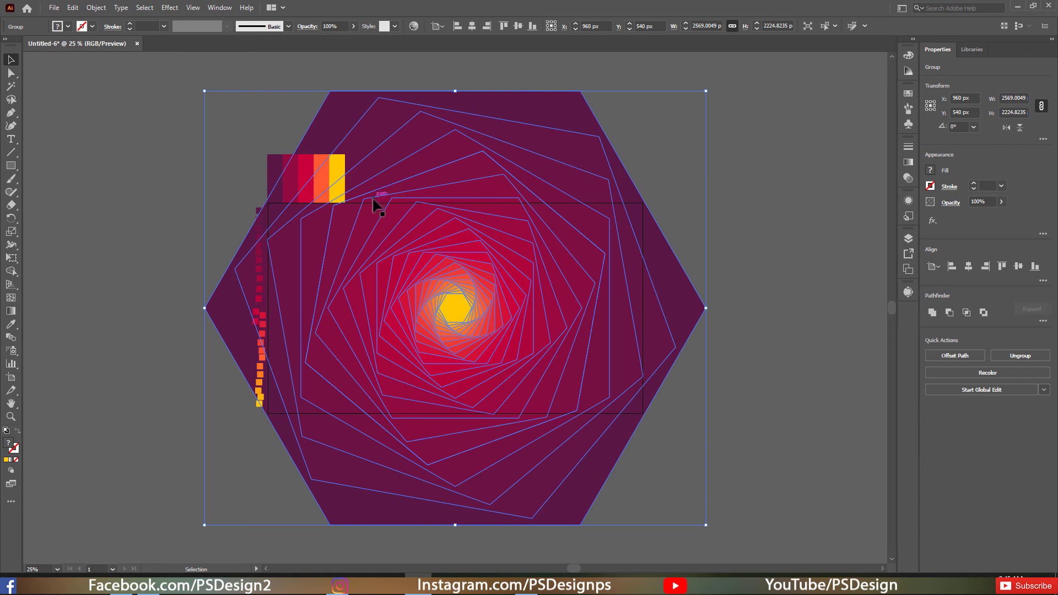
# - Create a 1920 × 1080 px rectangle and keep alignment set relative to the artboard
pyautogui.click(11, 166)
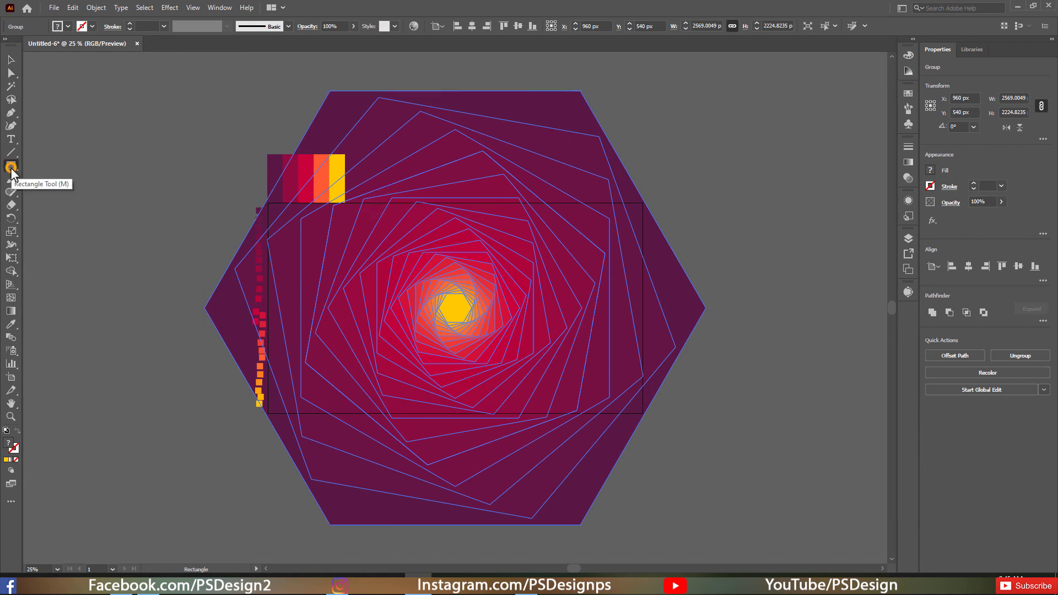
pyautogui.click(404, 252)
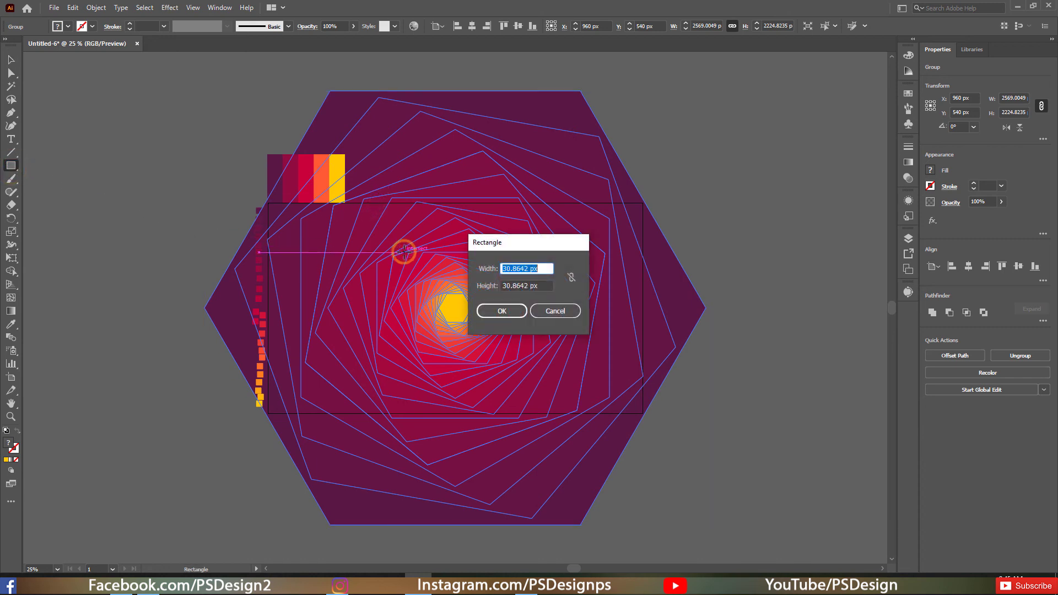
pyautogui.write('1920')
pyautogui.press('Tab')
pyautogui.write('1080')
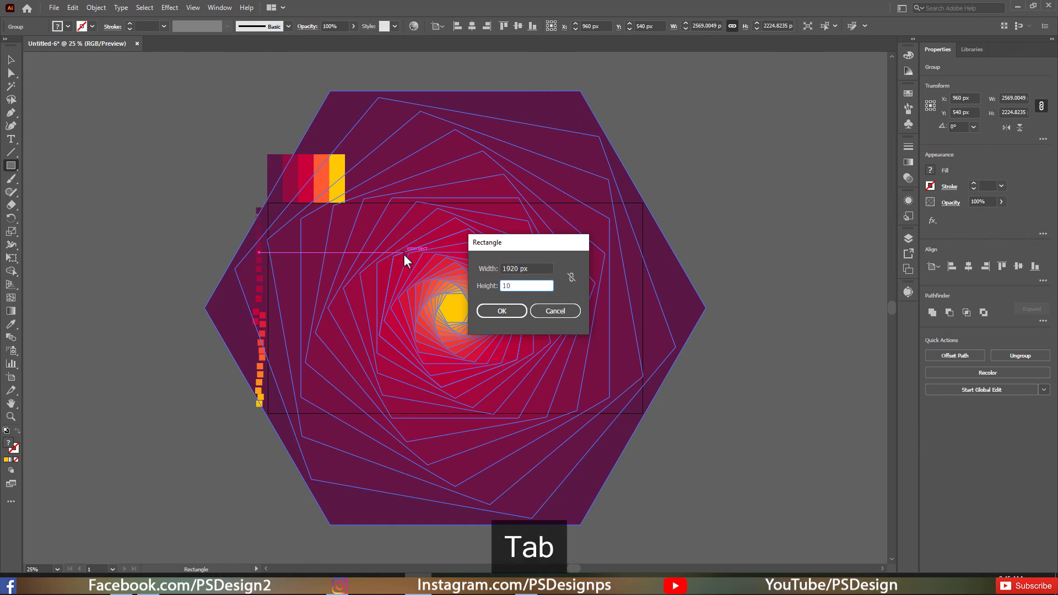
pyautogui.click(488, 314)
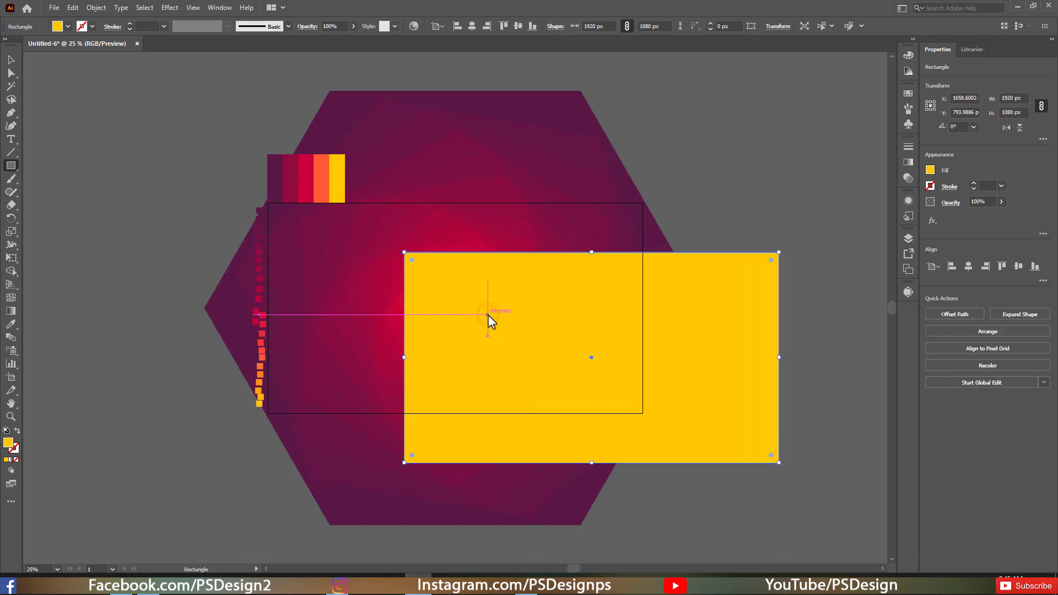
pyautogui.click(438, 26)
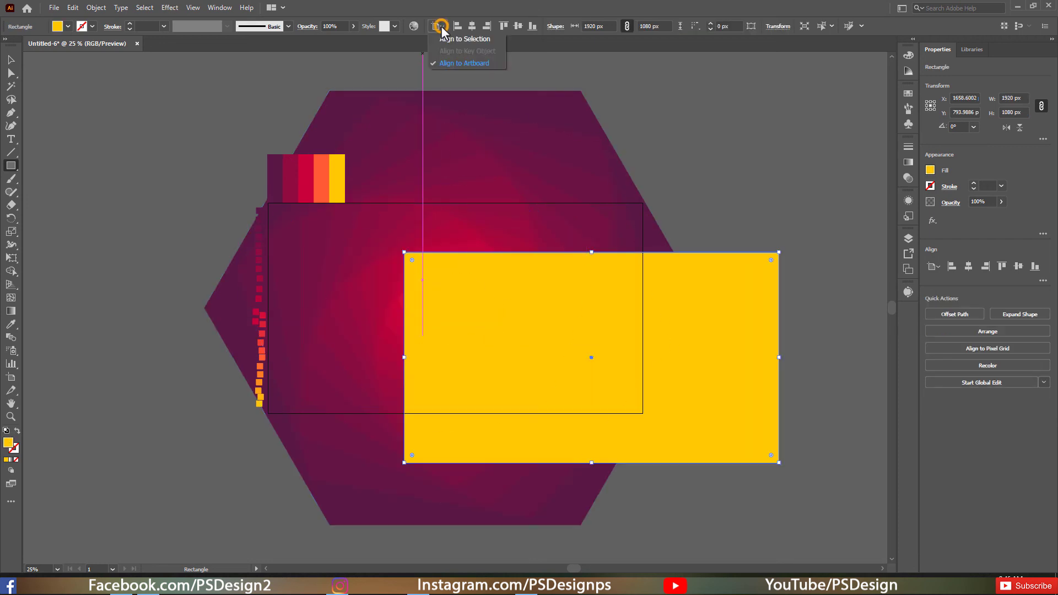
pyautogui.click(480, 64)
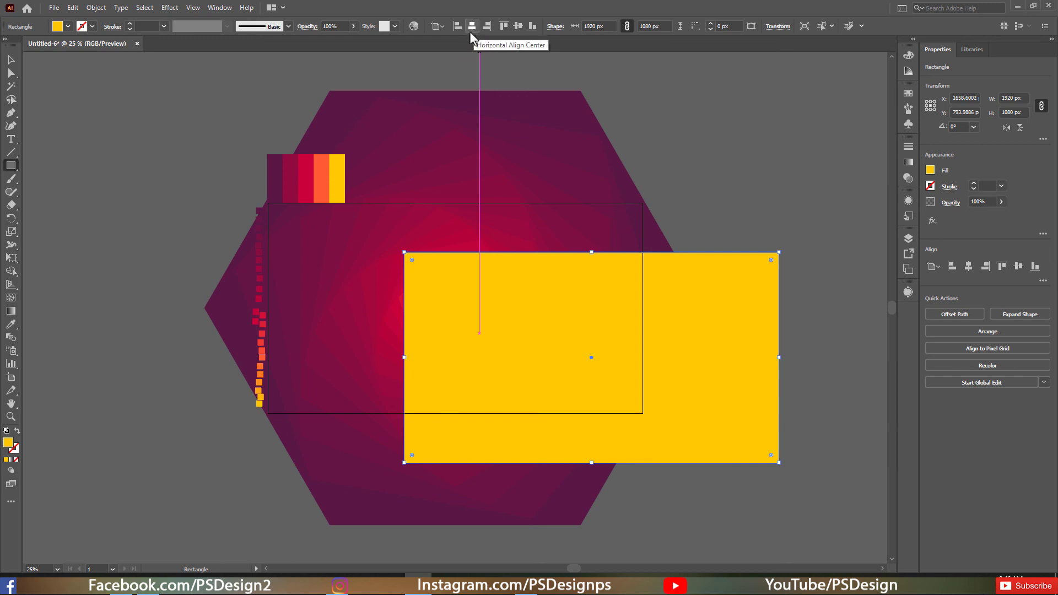
# - Show the Align panel and centre the rectangle horizontally and vertically on the artboard at 960, 540
pyautogui.click(220, 8)
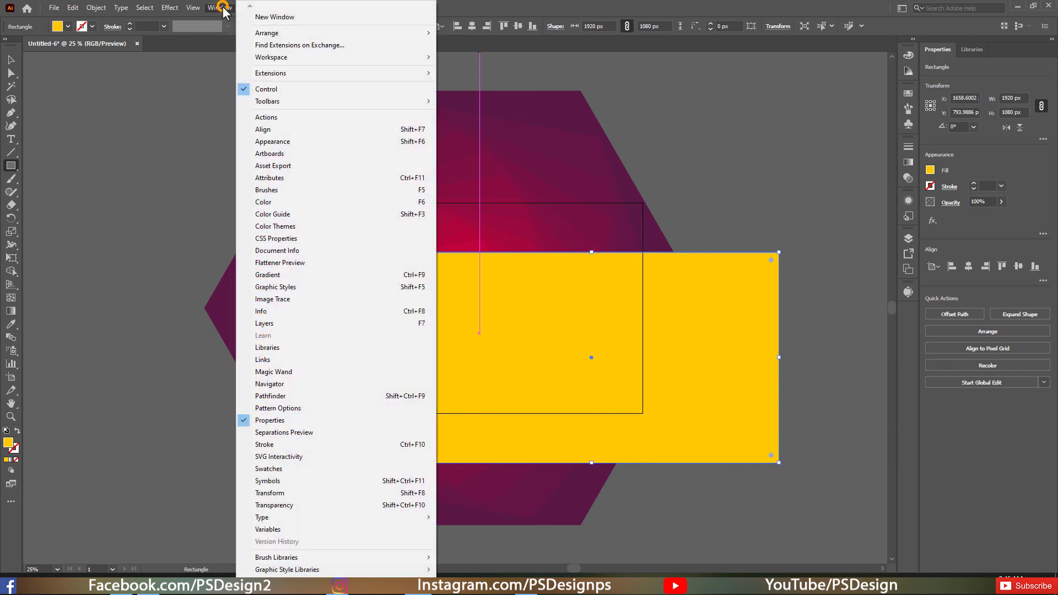
pyautogui.click(279, 136)
pyautogui.moveTo(480, 64); pyautogui.dragTo(759, 66)
pyautogui.click(711, 104)
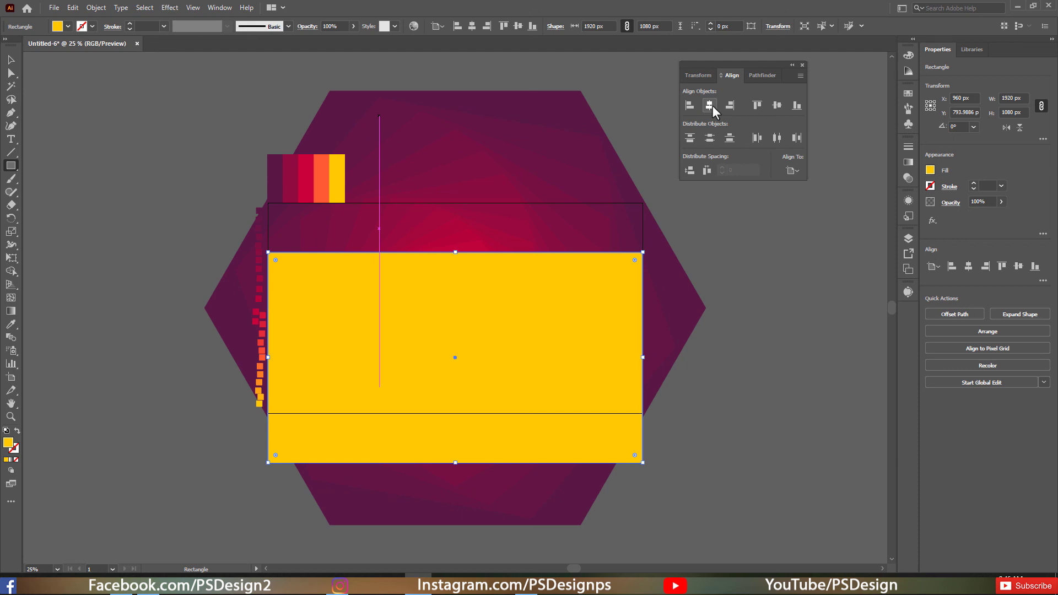
pyautogui.click(776, 105)
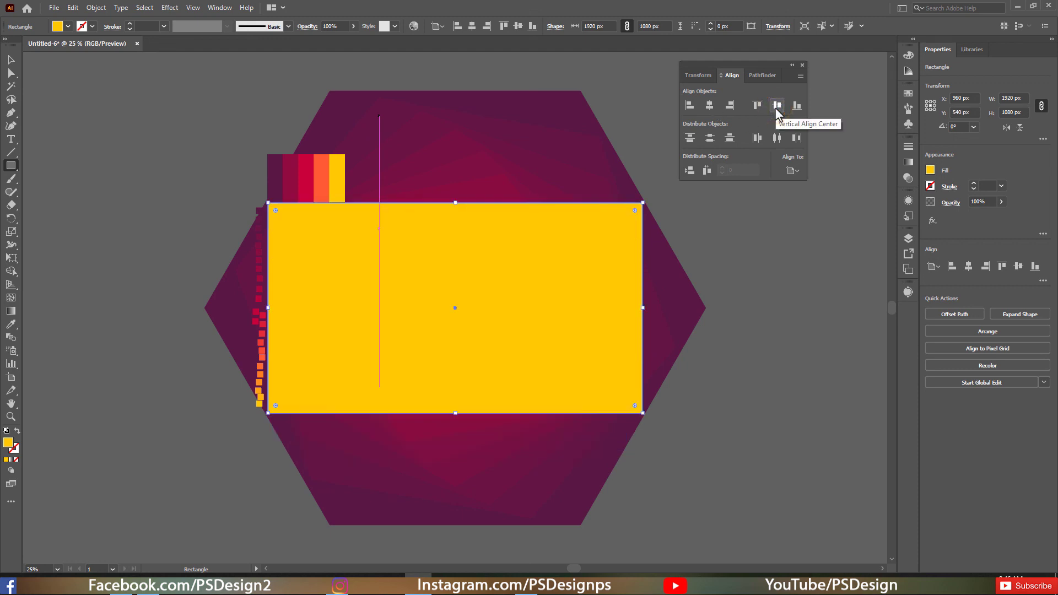
pyautogui.click(794, 170)
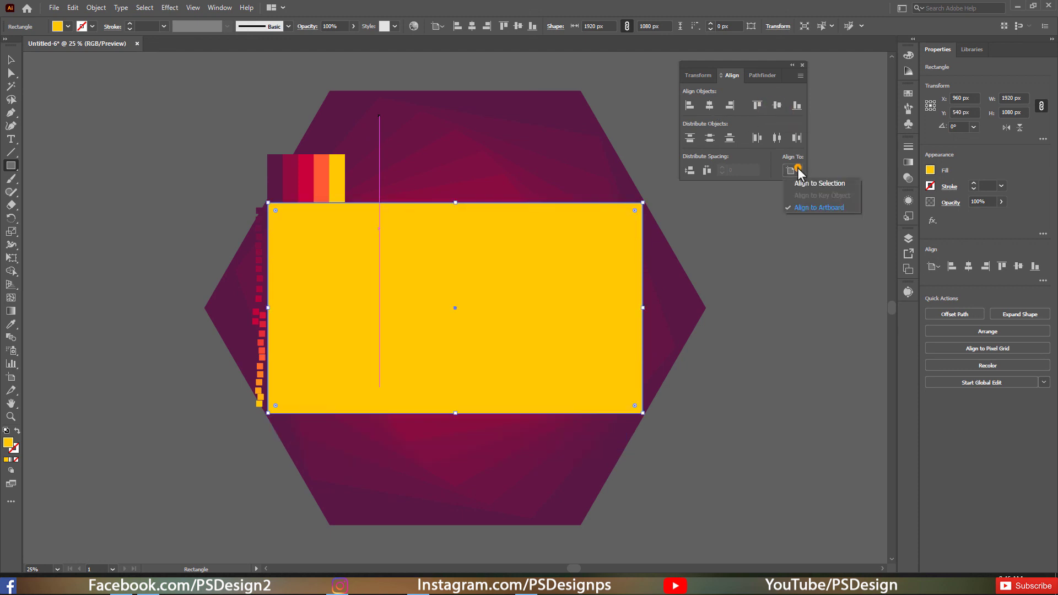
pyautogui.click(794, 170)
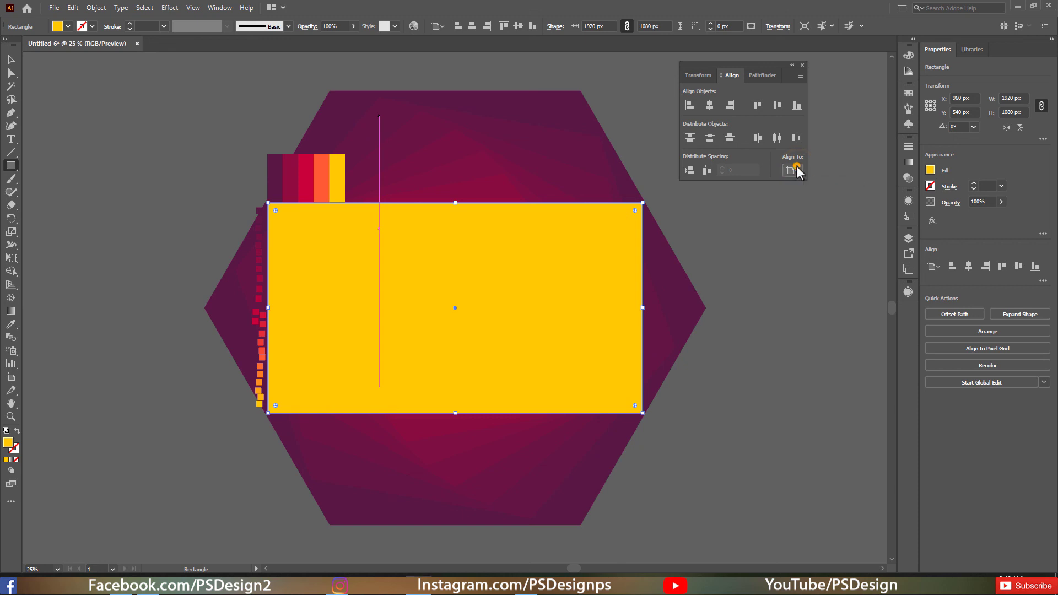
pyautogui.click(12, 60)
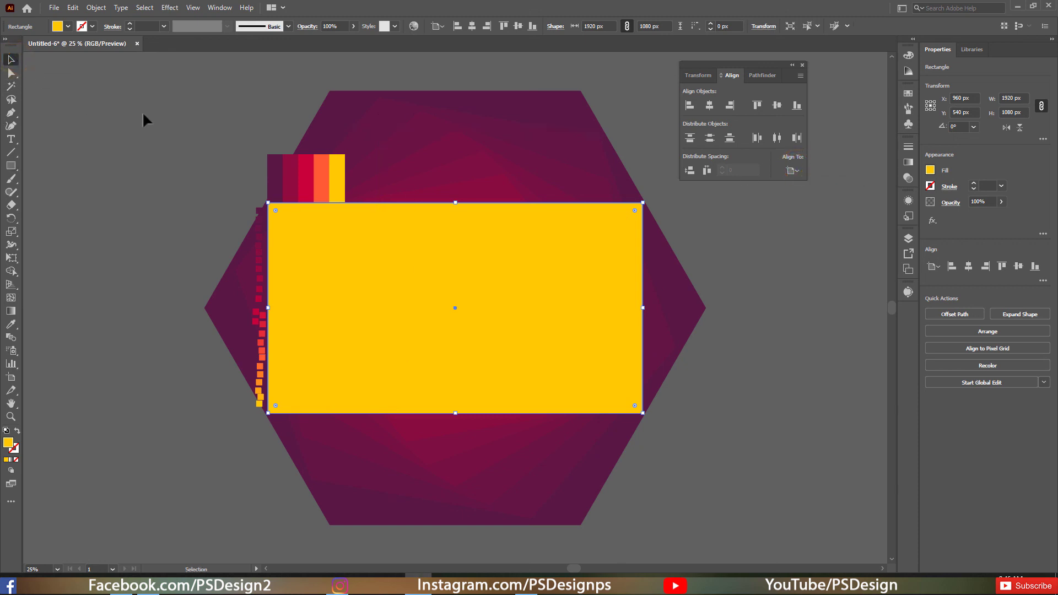
pyautogui.click(144, 8)
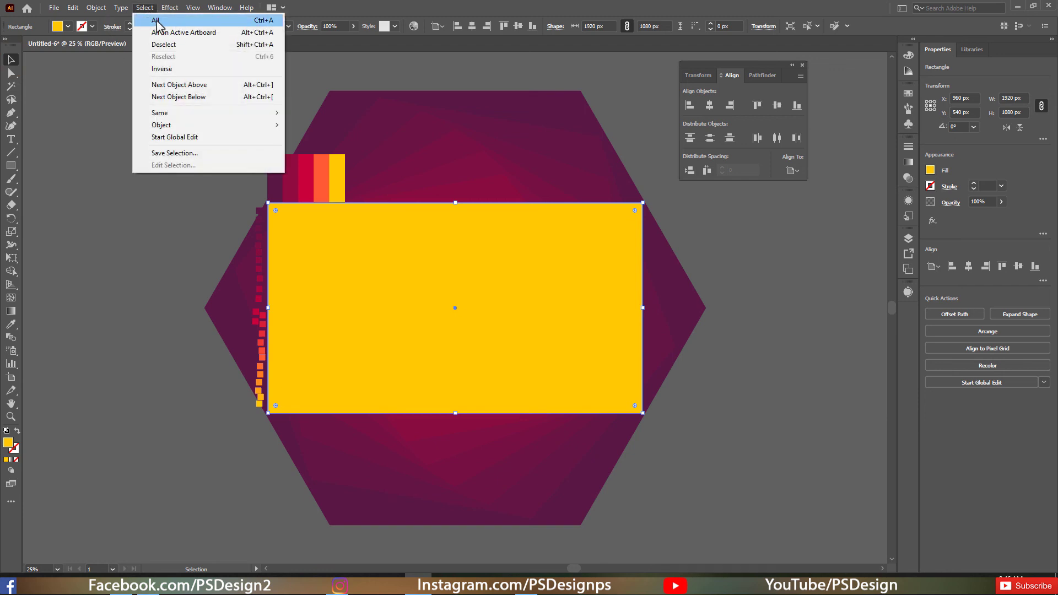
# - Select all objects and make a clipping mask from the rectangle over the spiral
pyautogui.click(156, 22)
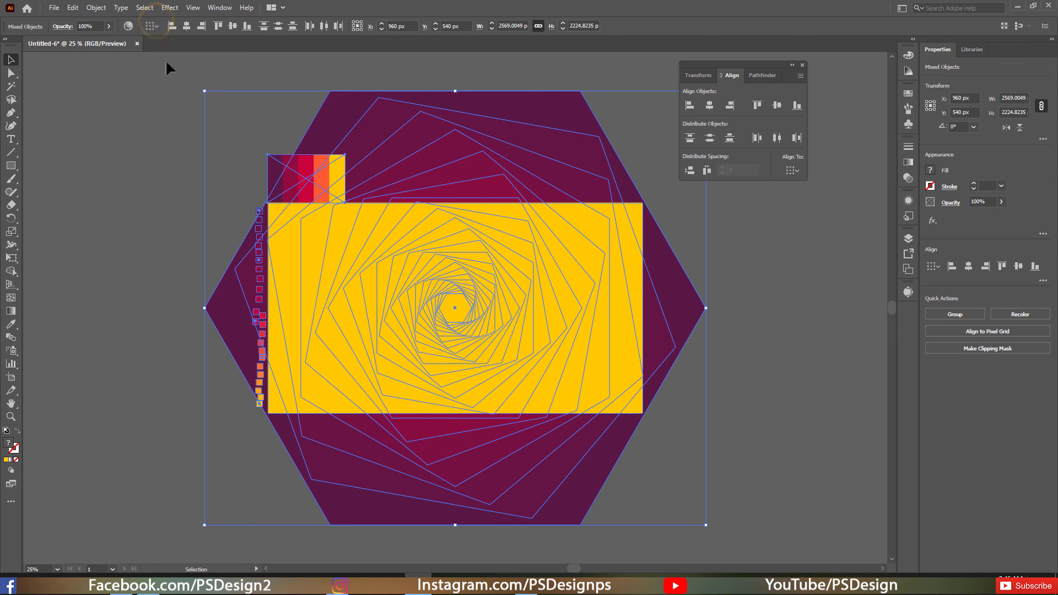
pyautogui.rightClick(371, 262)
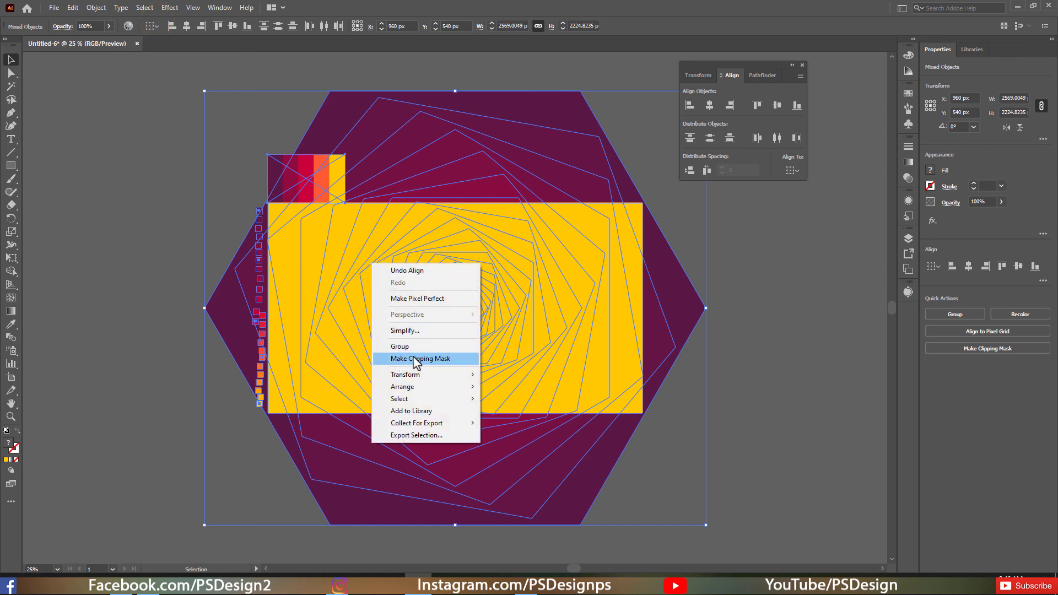
pyautogui.click(441, 359)
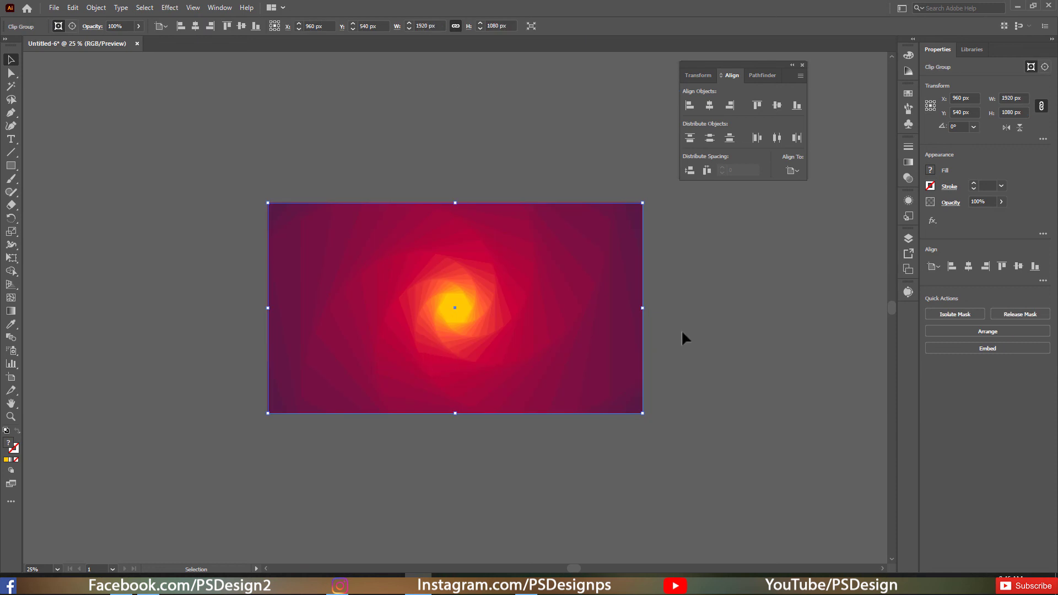